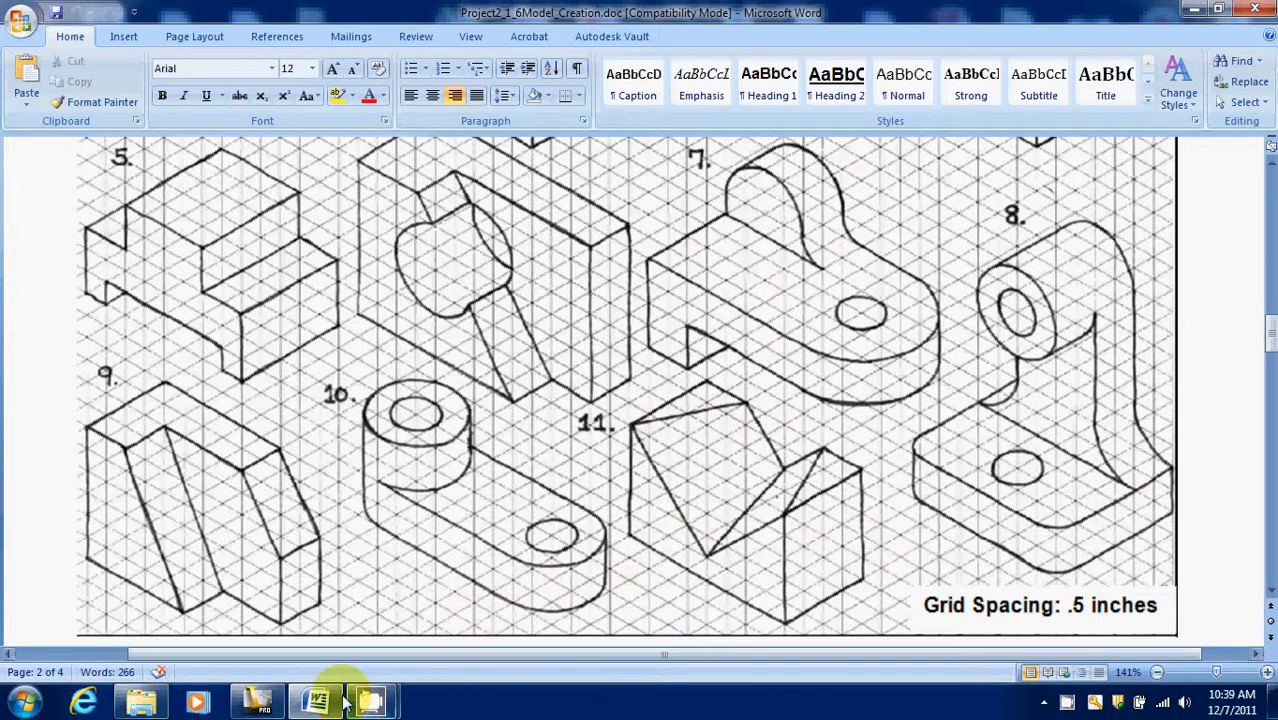
# - Switch to Autodesk Inventor and create a new part from the default Standard.ipt template
pyautogui.click(250, 705)
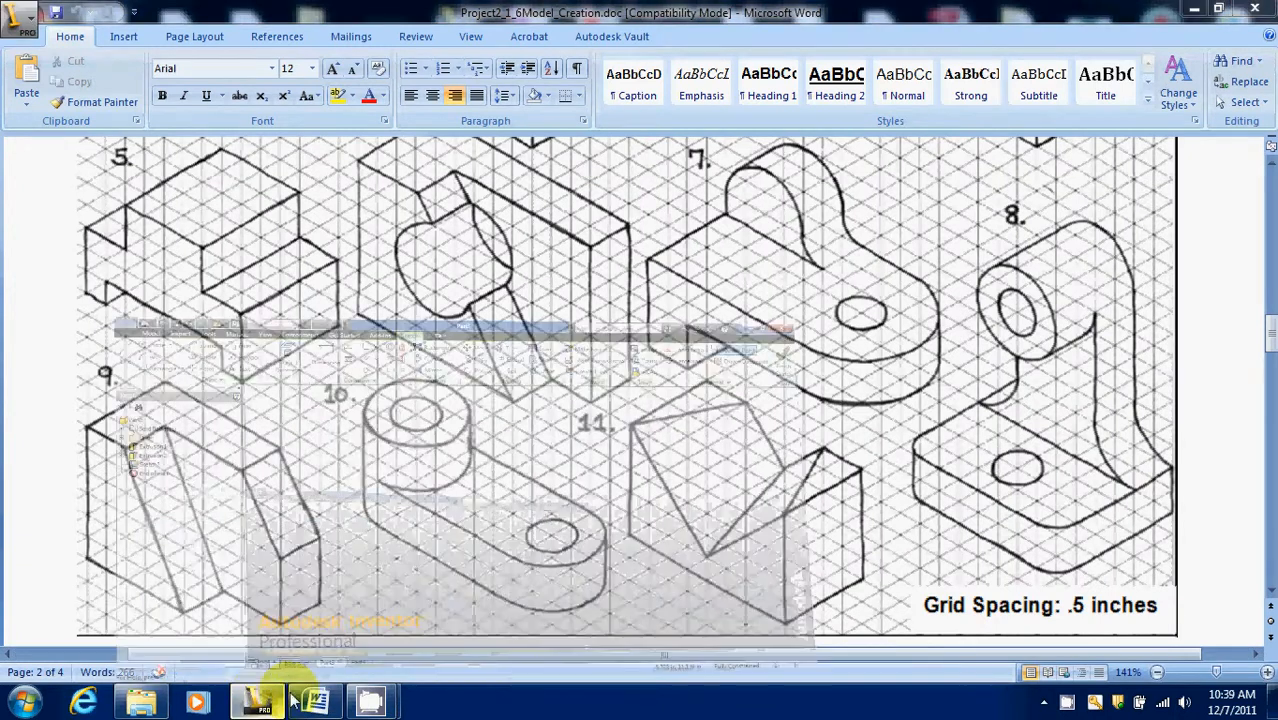
pyautogui.click(54, 11)
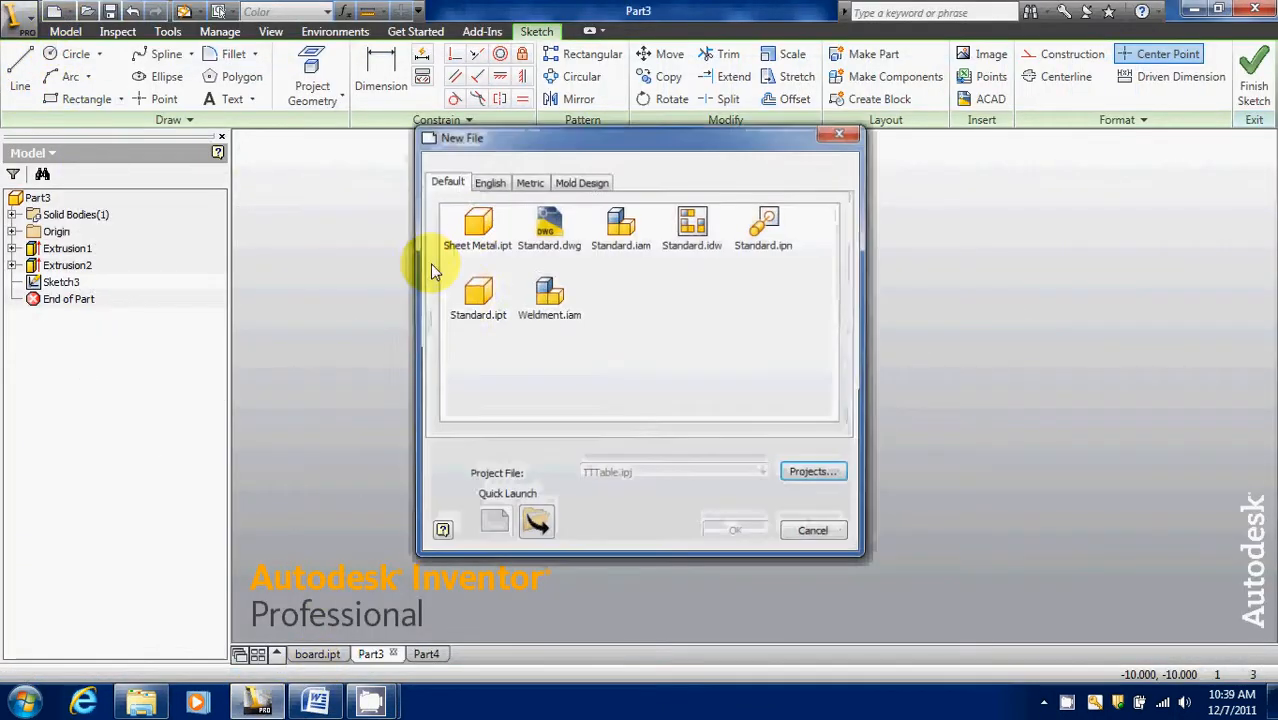
pyautogui.click(476, 295)
pyautogui.click(737, 533)
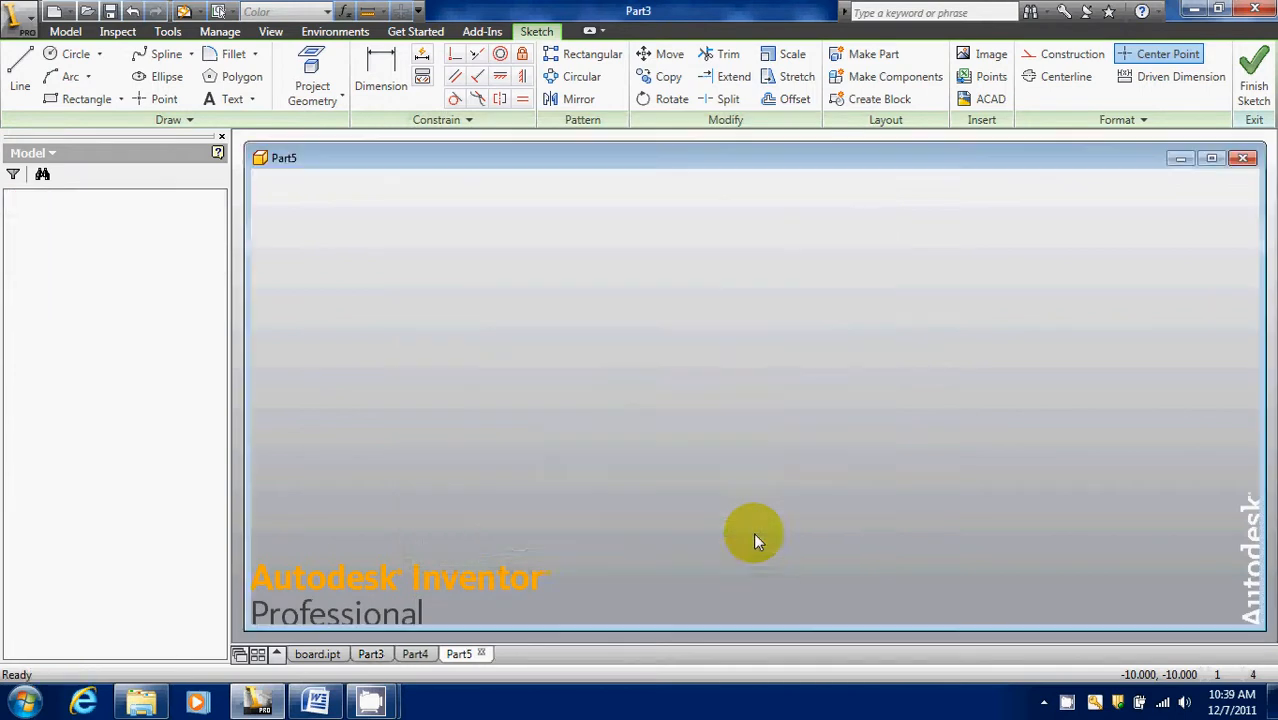
# - Sketch a rectangle about 1.3 in wide and 0.6 in high with its lower-left corner at the origin
pyautogui.click(86, 99)
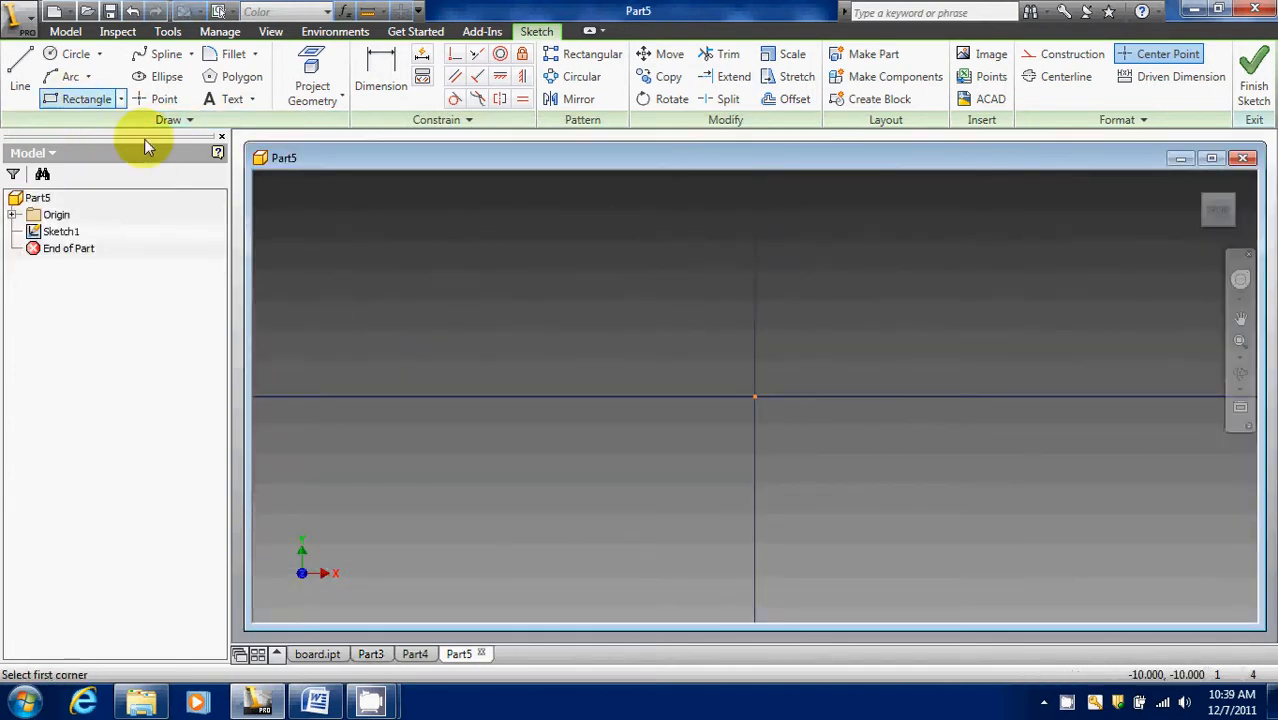
pyautogui.click(754, 397)
pyautogui.click(1058, 262)
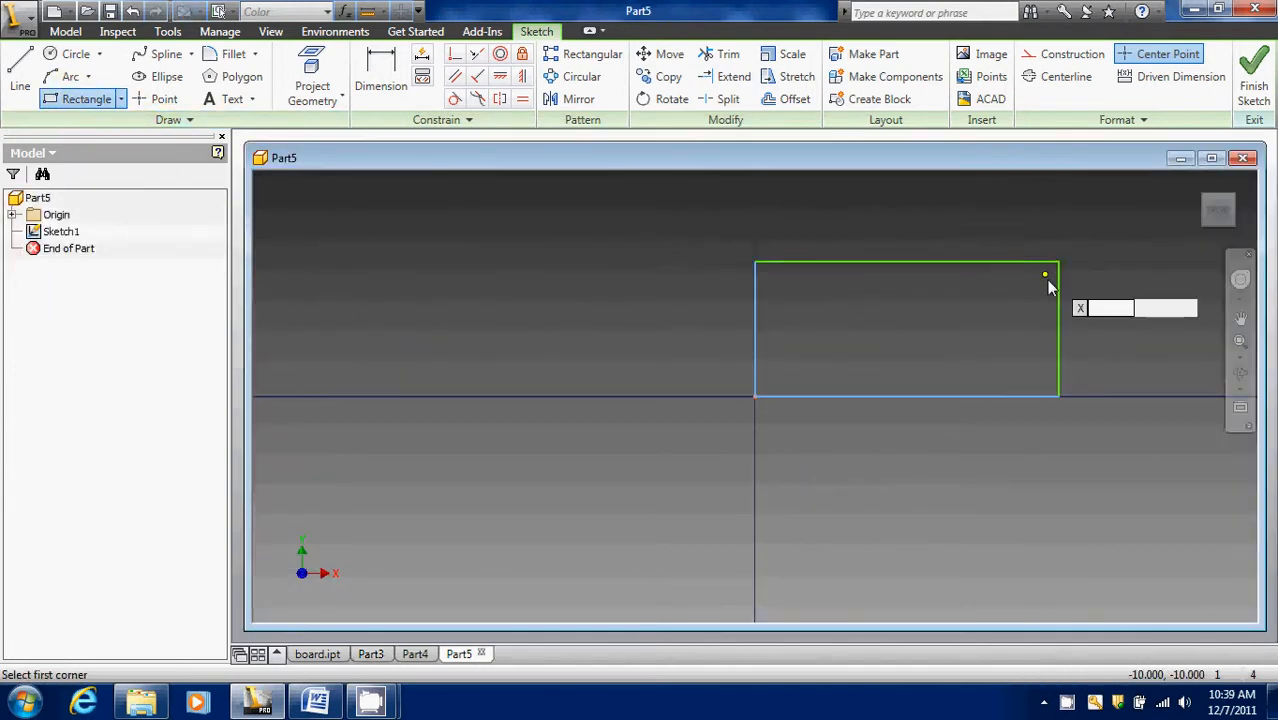
pyautogui.press('Escape')
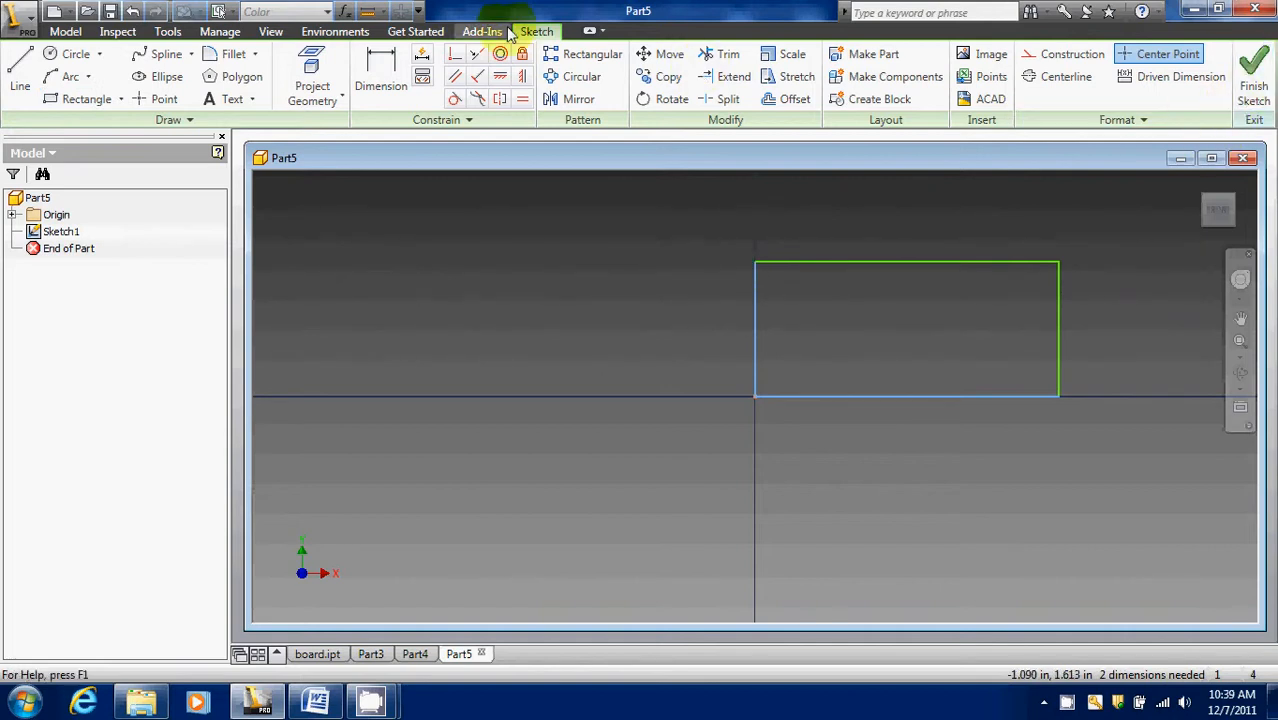
# - Dimension the rectangle's left side and set its height to 2.5 in, five grid spaces of .5
pyautogui.click(381, 72)
pyautogui.click(755, 343)
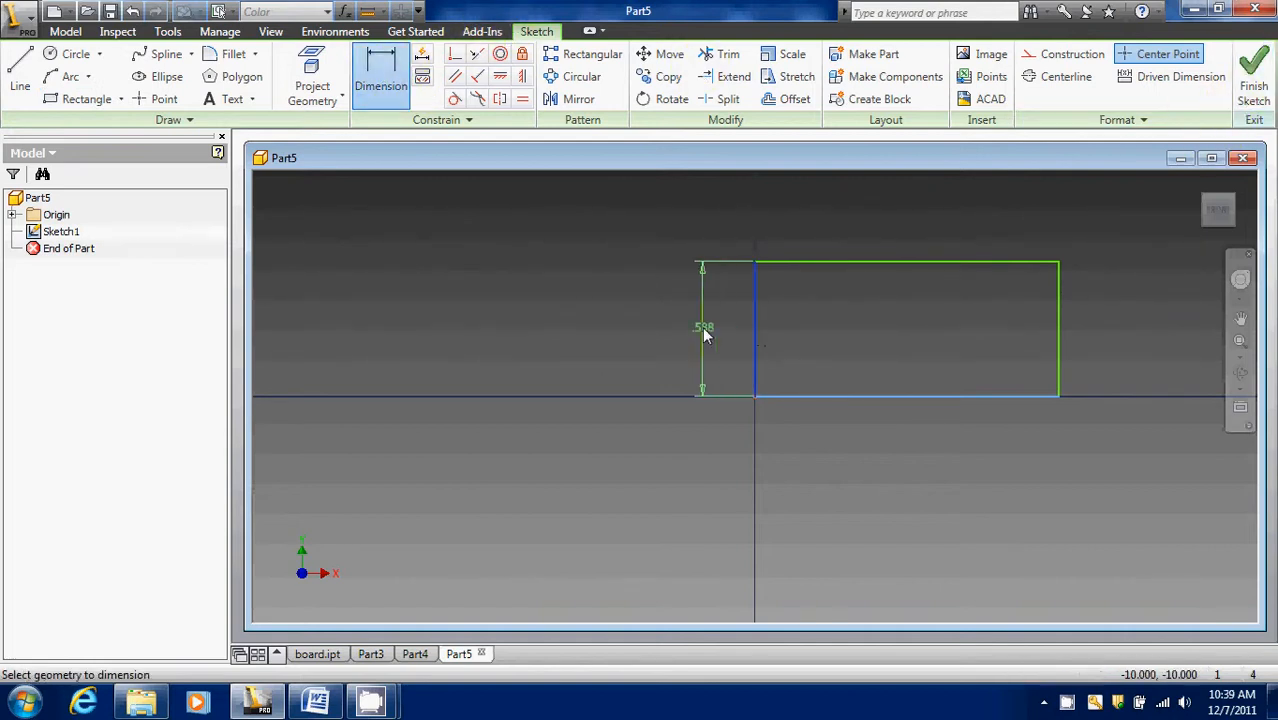
pyautogui.click(703, 333)
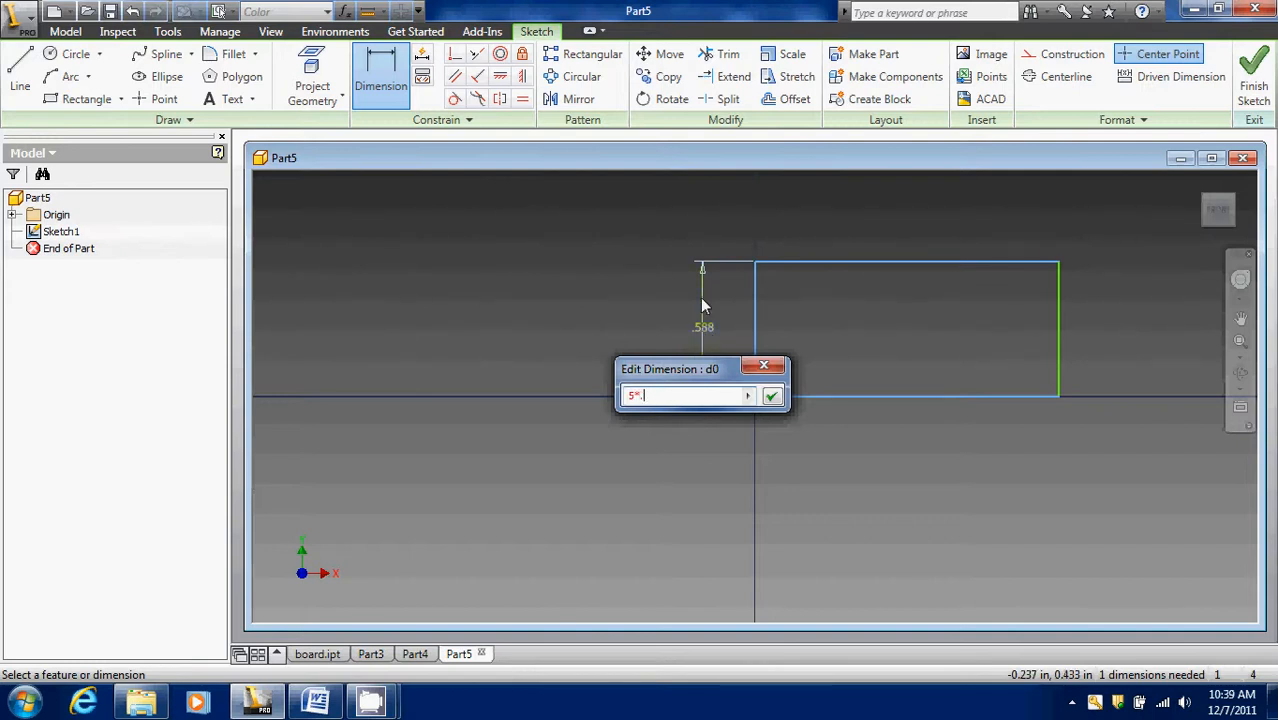
pyautogui.press('Return')
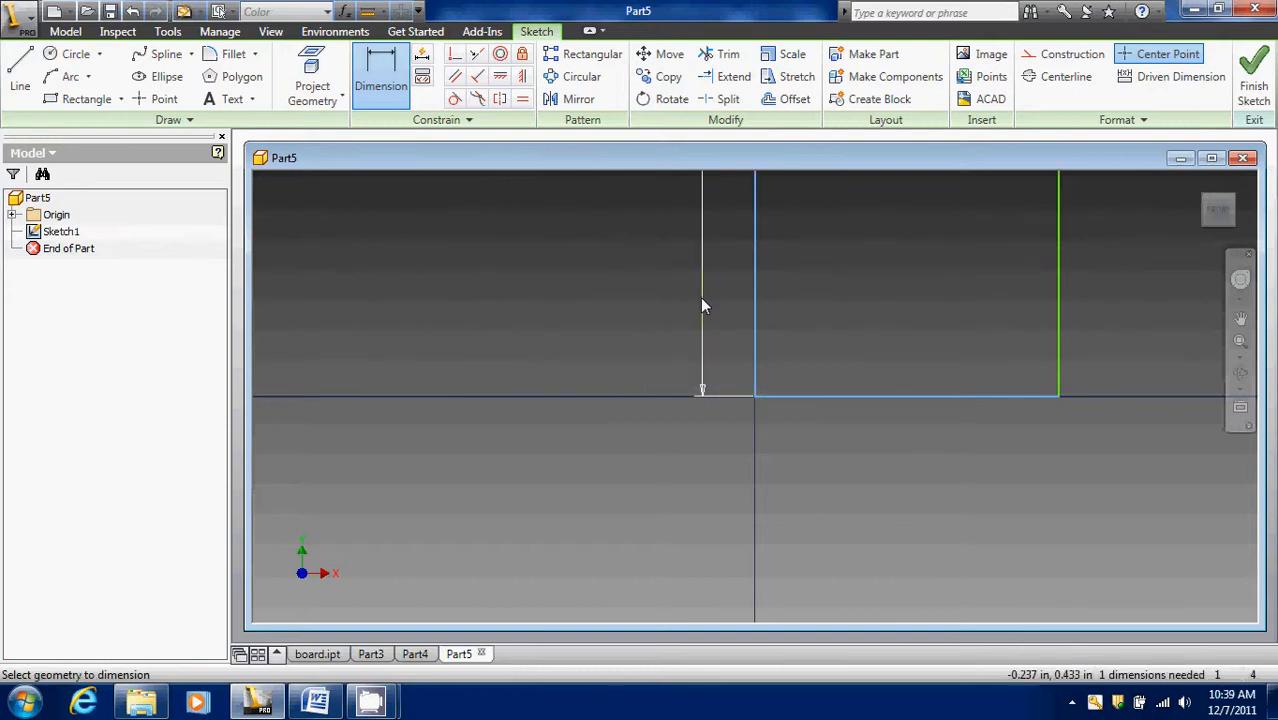
# - Dimension the rectangle's bottom edge and set its width to 4 in
pyautogui.click(839, 397)
pyautogui.click(839, 443)
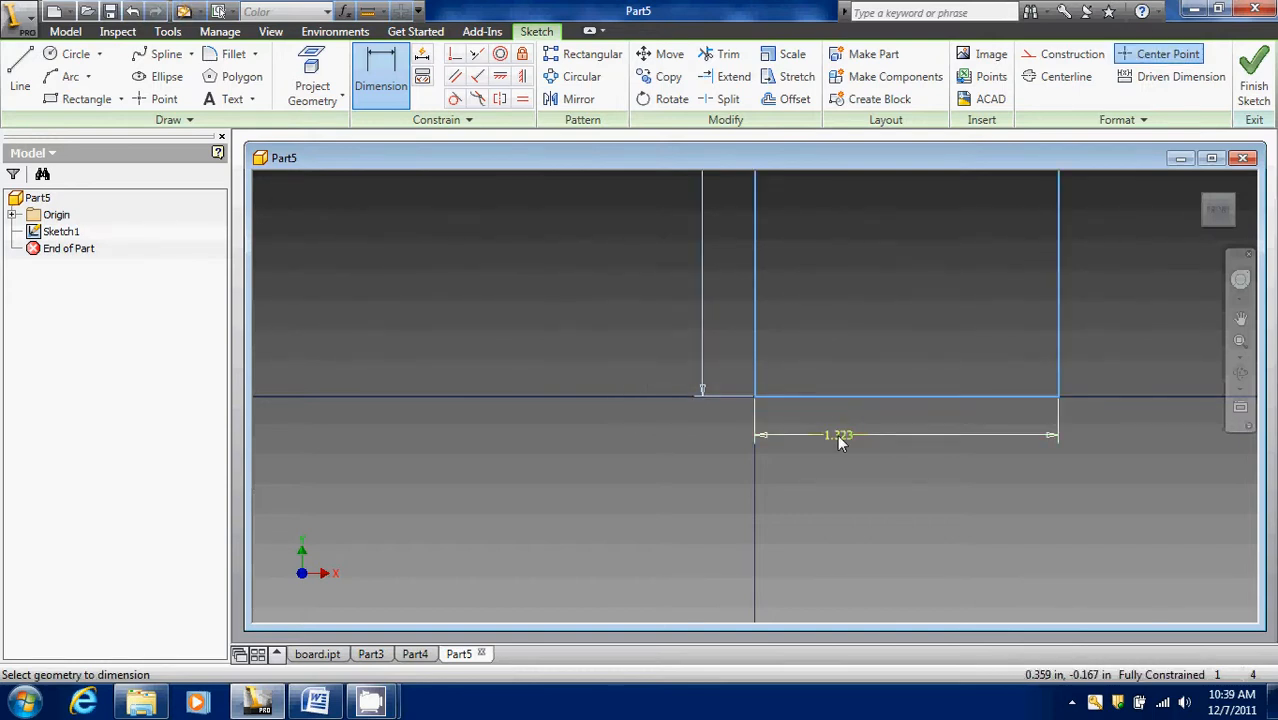
pyautogui.click(839, 443)
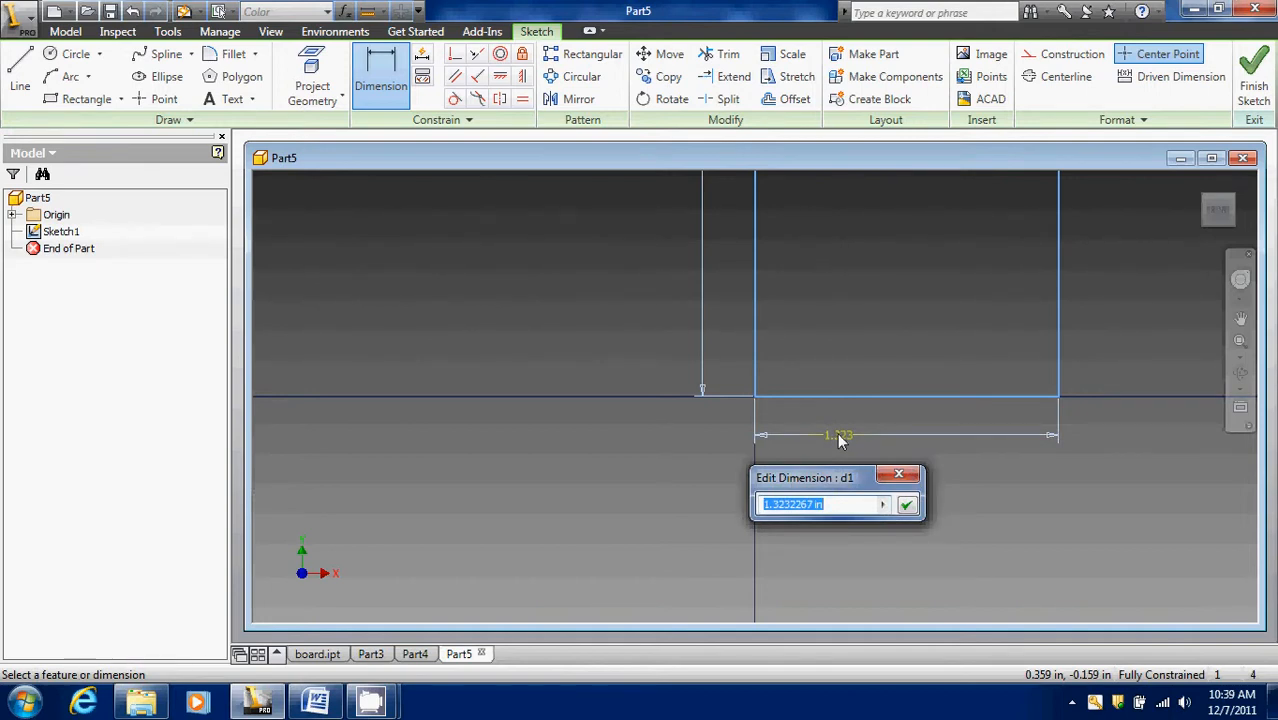
pyautogui.write('4')
pyautogui.press('Return')
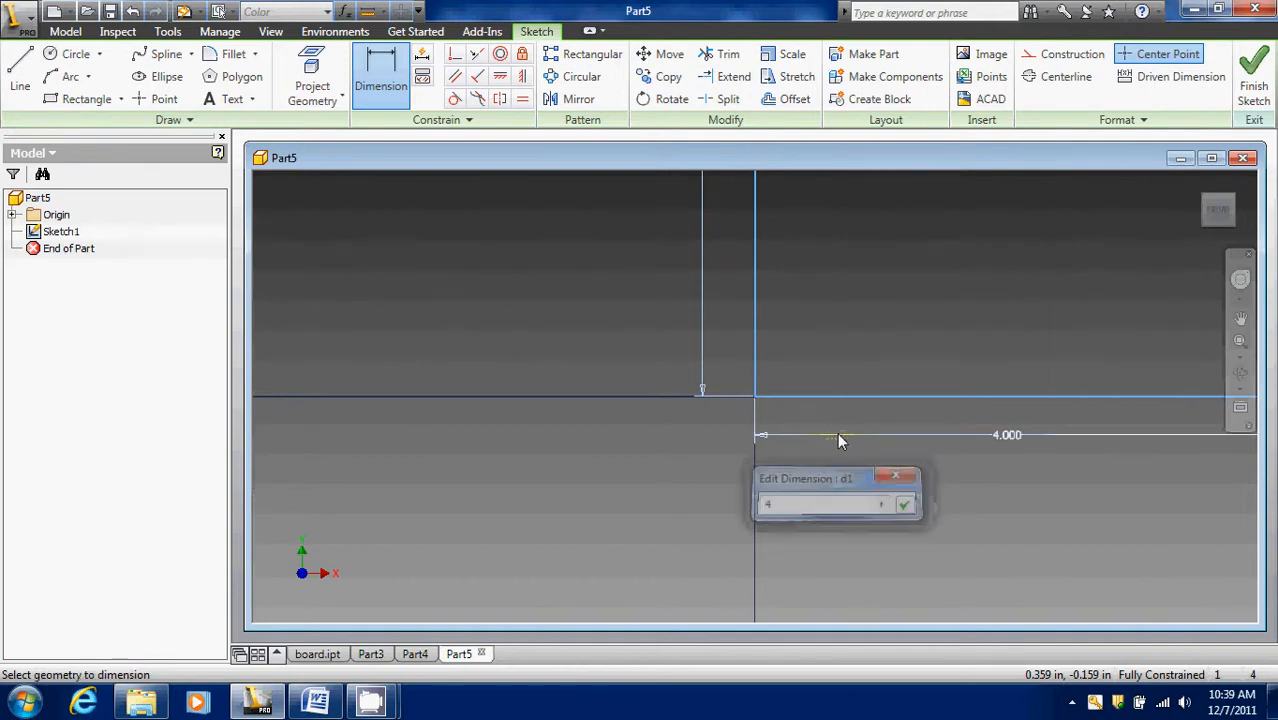
# - Finish the sketch and extrude the rectangle backward into a solid block about half as deep as it is long
pyautogui.click(1200, 183)
pyautogui.click(1253, 86)
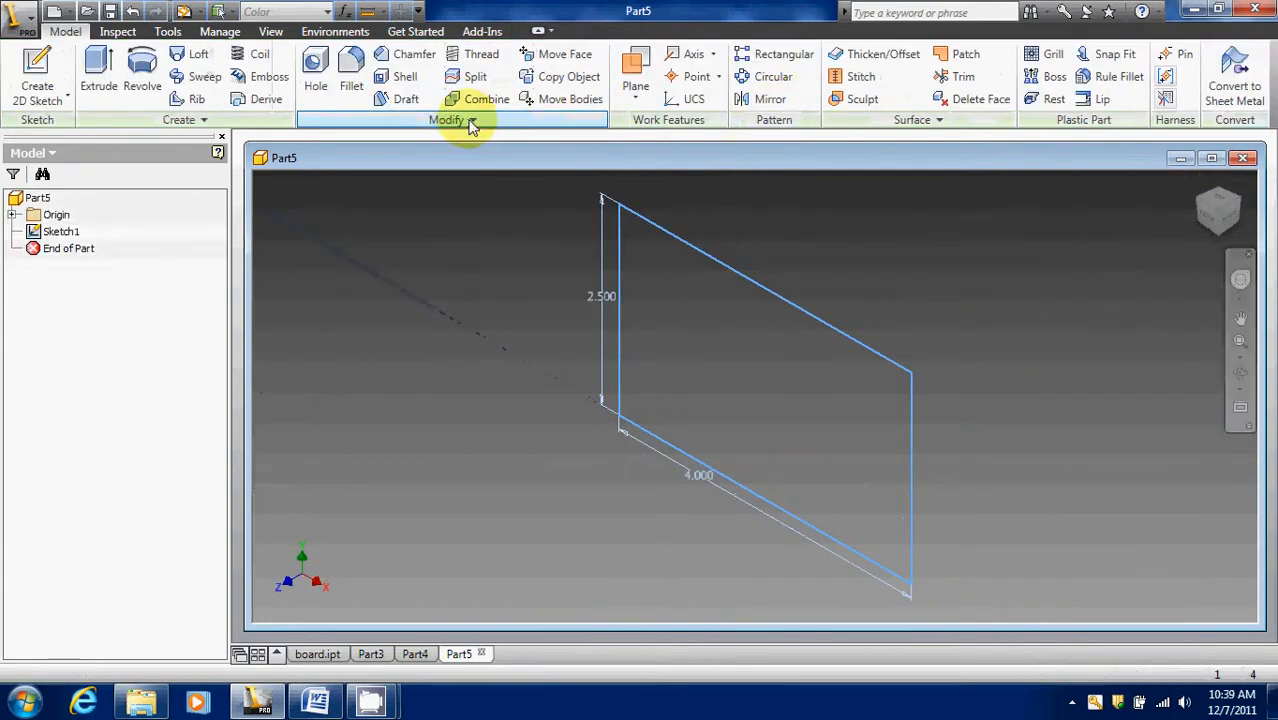
pyautogui.click(98, 68)
pyautogui.click(265, 276)
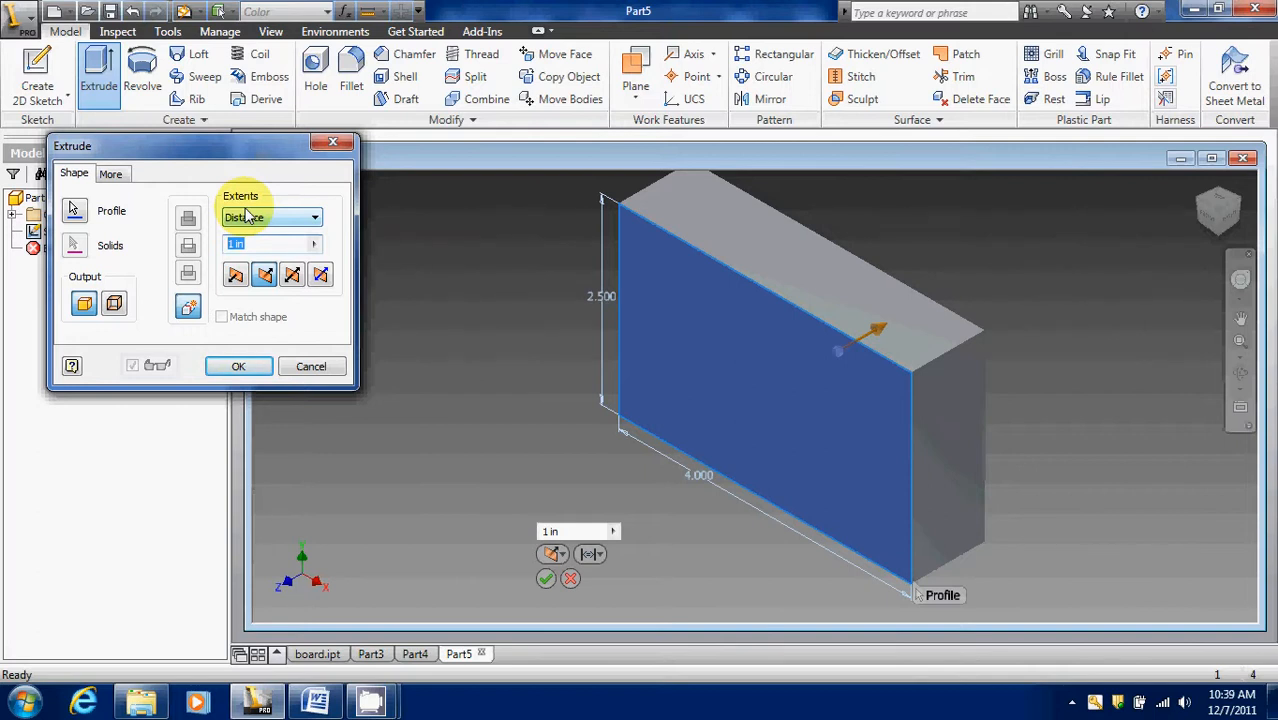
pyautogui.press('Return')
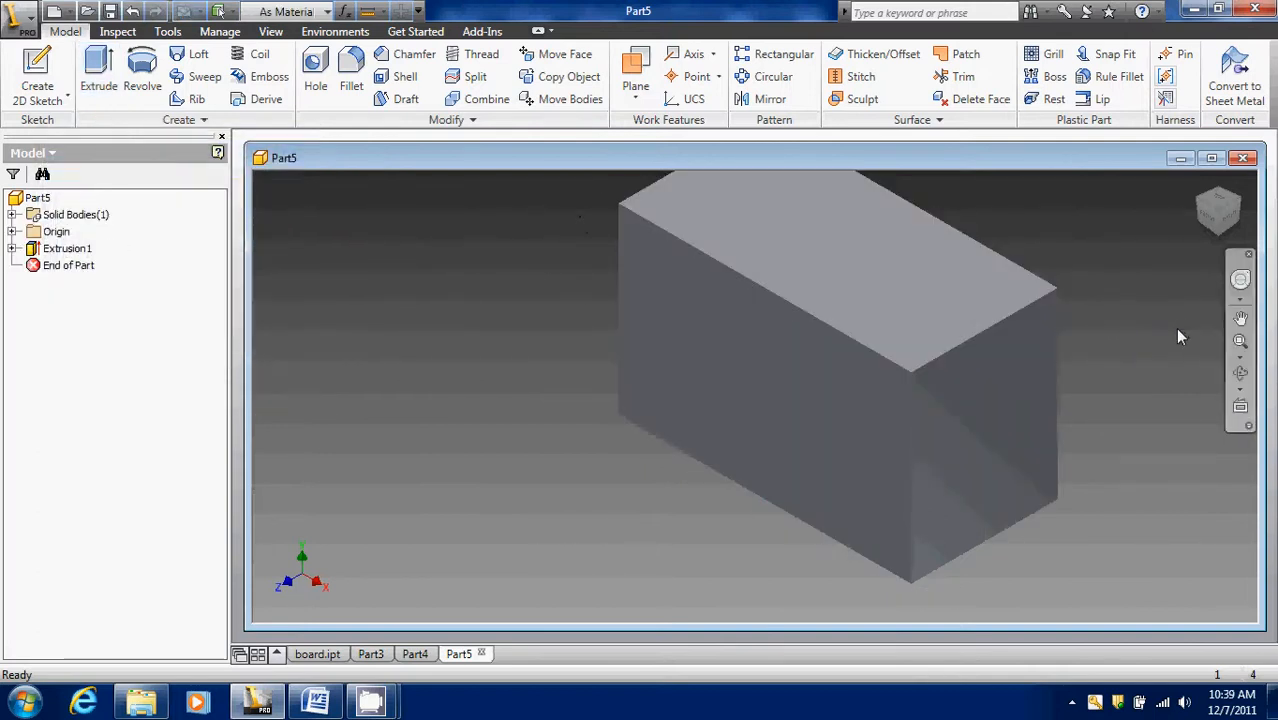
# - On the block's front face, sketch a V of two lines joining both upper corners, its vertex about 2.5 in from the right edge
pyautogui.scroll(-2, 1166, 322)
pyautogui.scroll(4, 1157, 317)
pyautogui.moveTo(1150, 320); pyautogui.dragTo(1064, 343, button='middle')
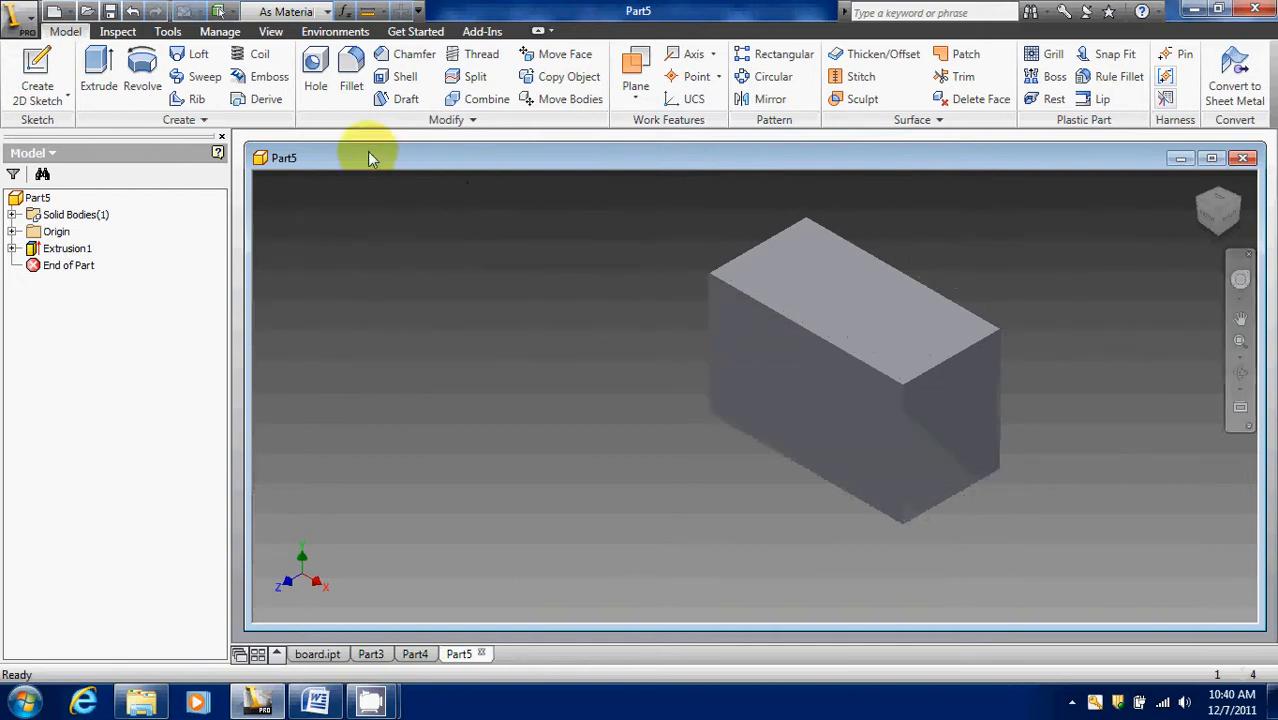
pyautogui.click(37, 70)
pyautogui.click(717, 370)
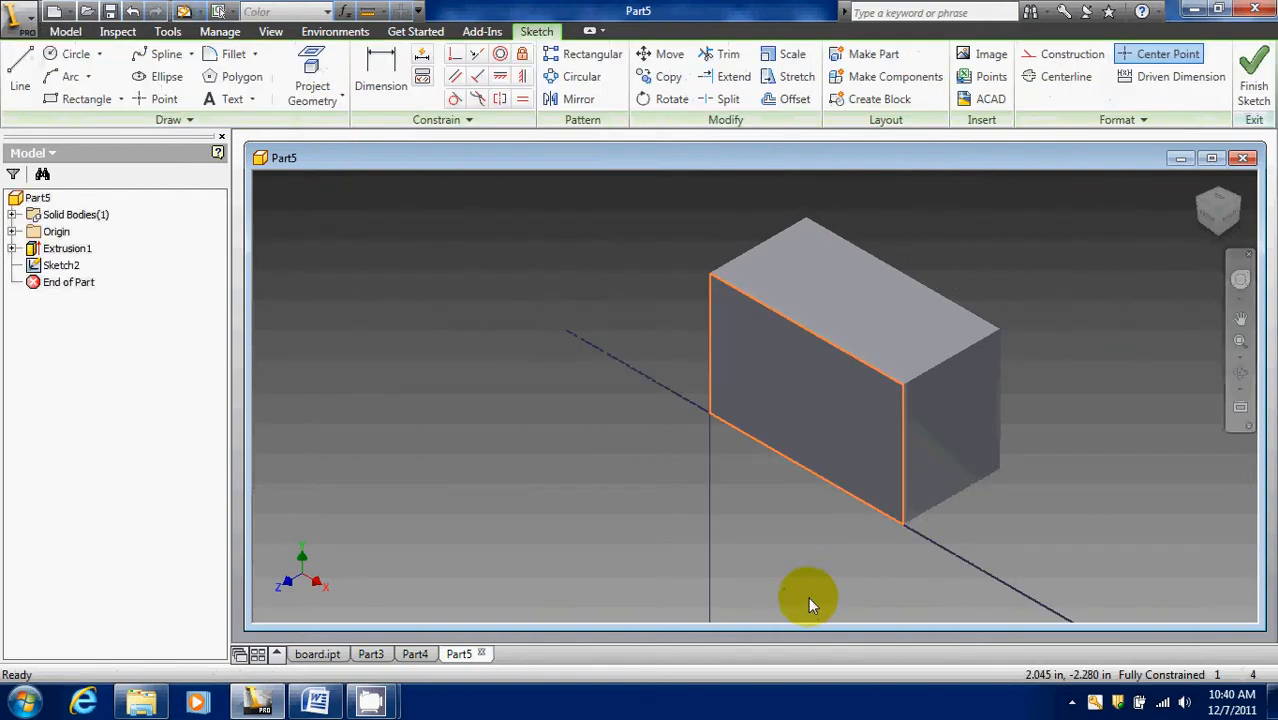
pyautogui.click(21, 72)
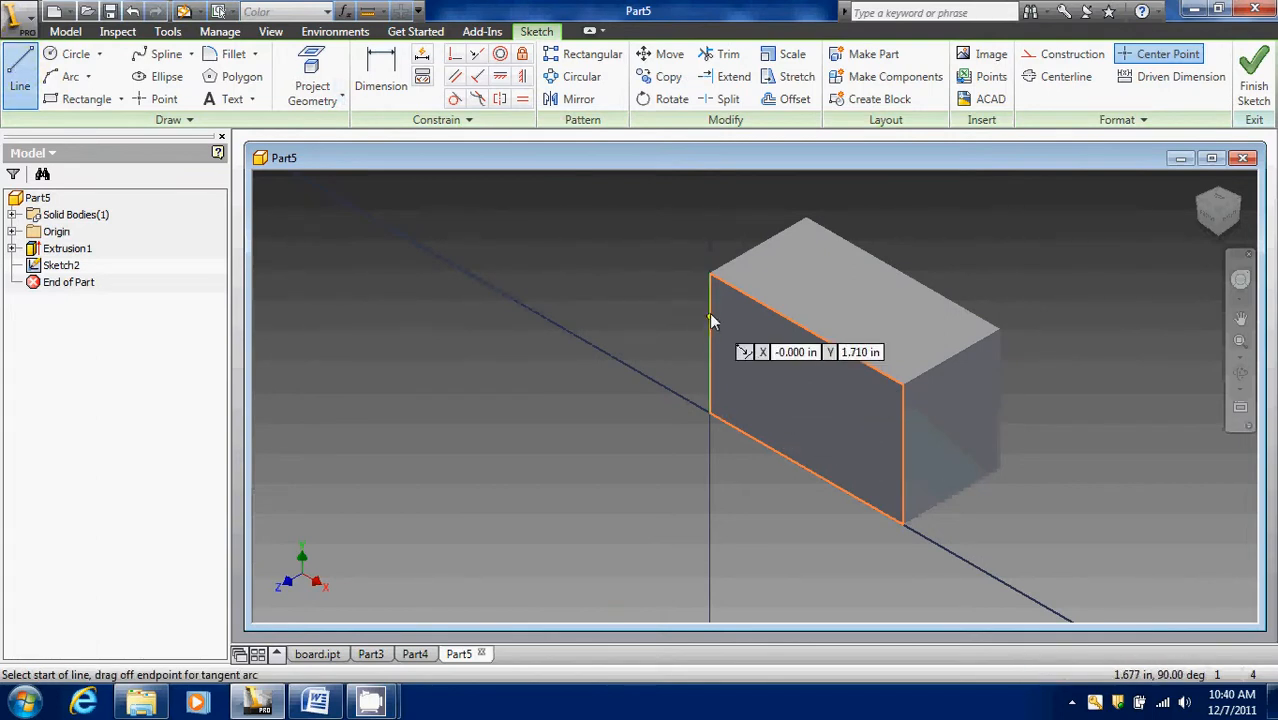
pyautogui.click(712, 281)
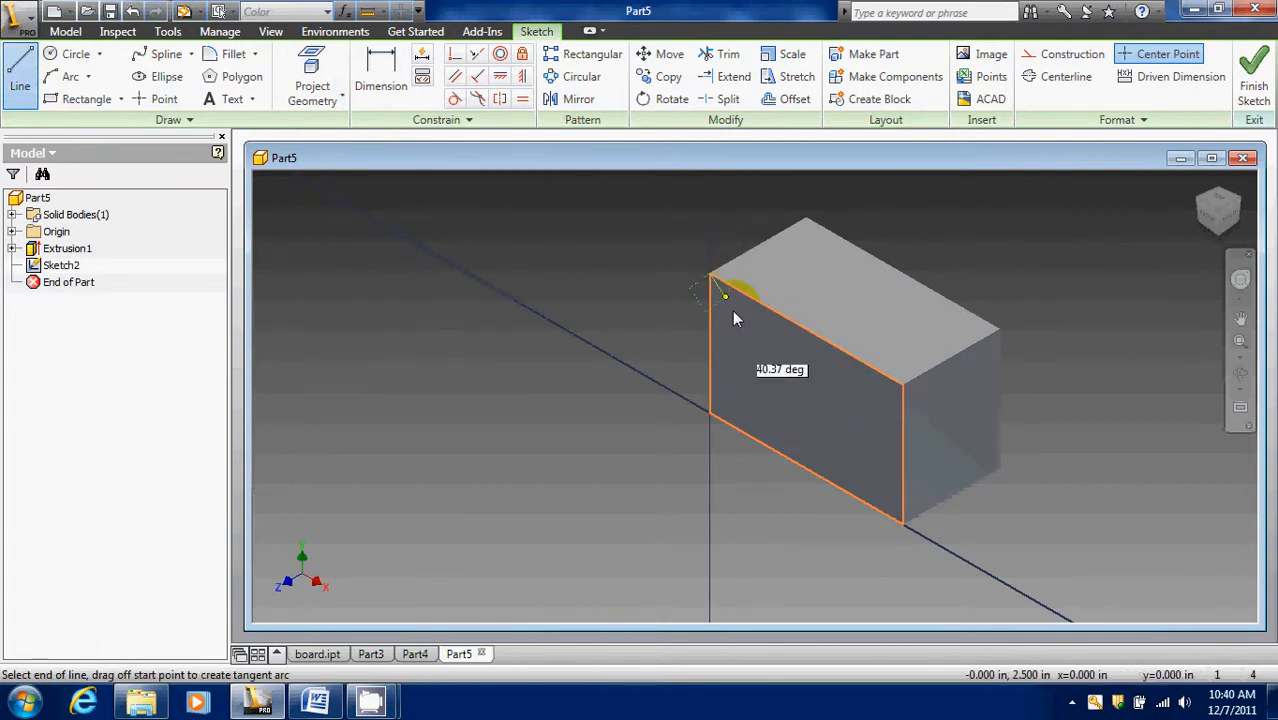
pyautogui.click(781, 419)
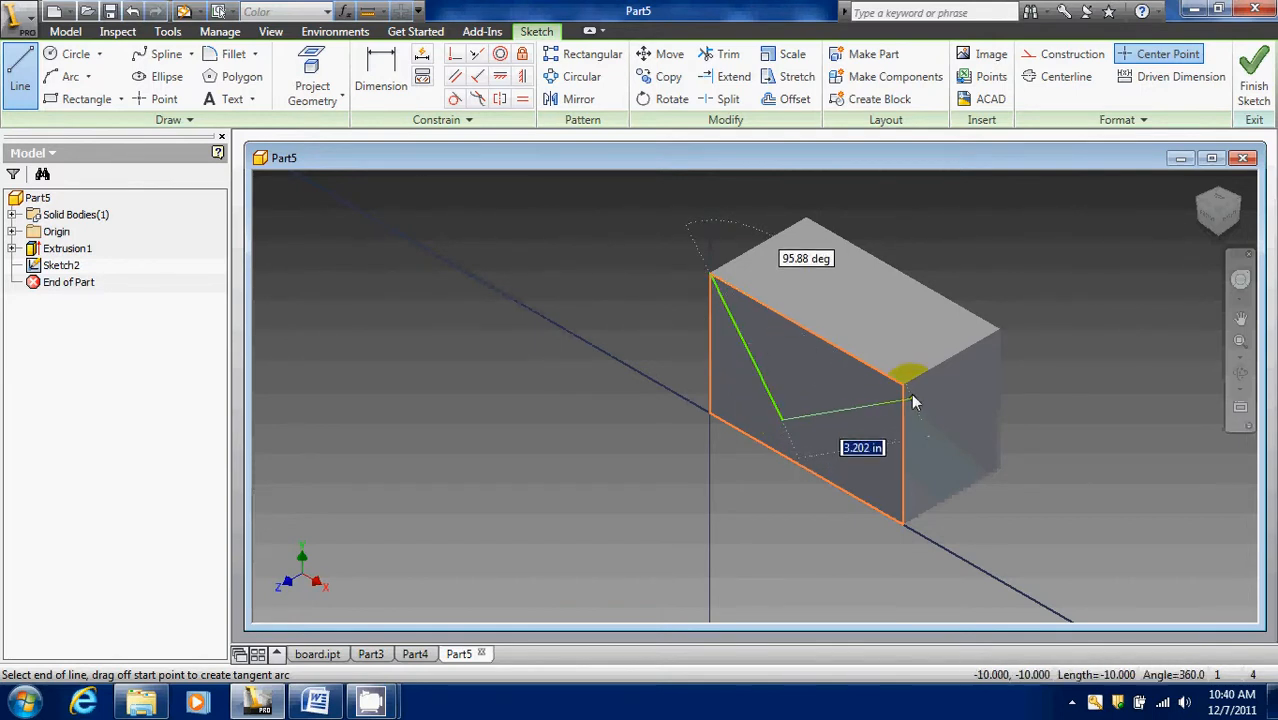
pyautogui.click(904, 386)
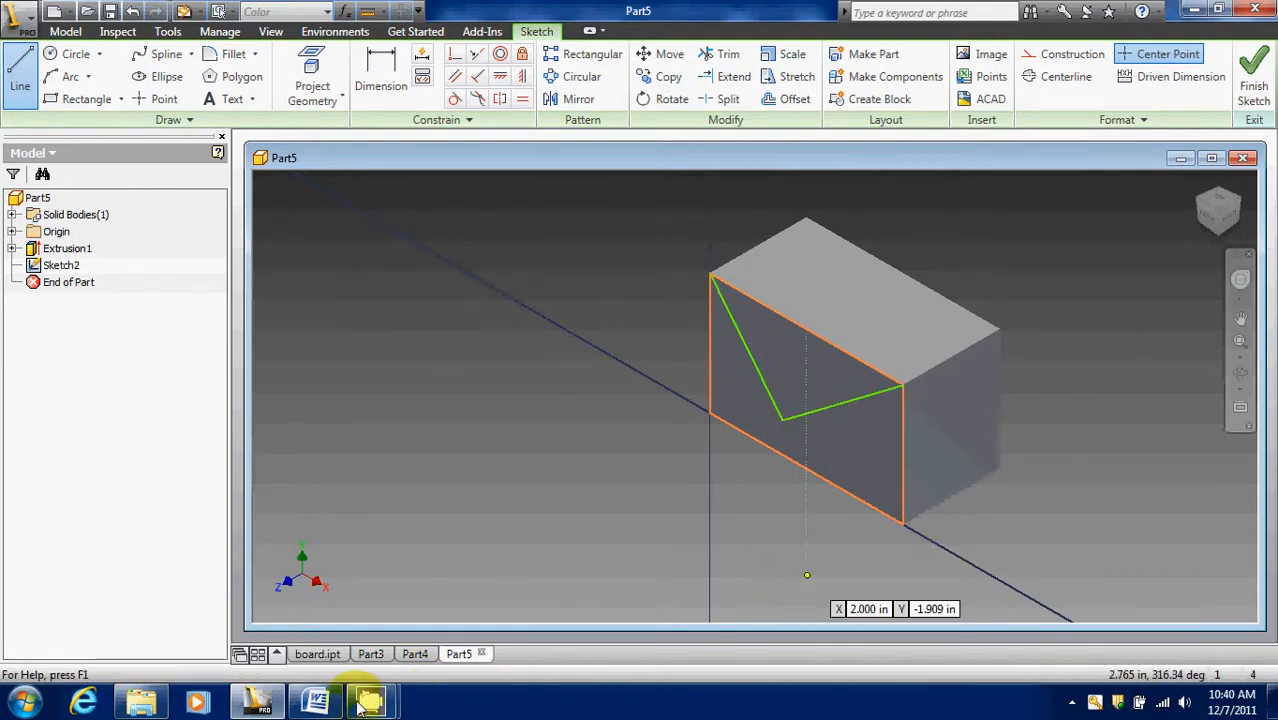
# - Check figure 11 in the Word document, then return to Inventor and dimension the V's vertex 2 in from the face's right edge
pyautogui.click(316, 702)
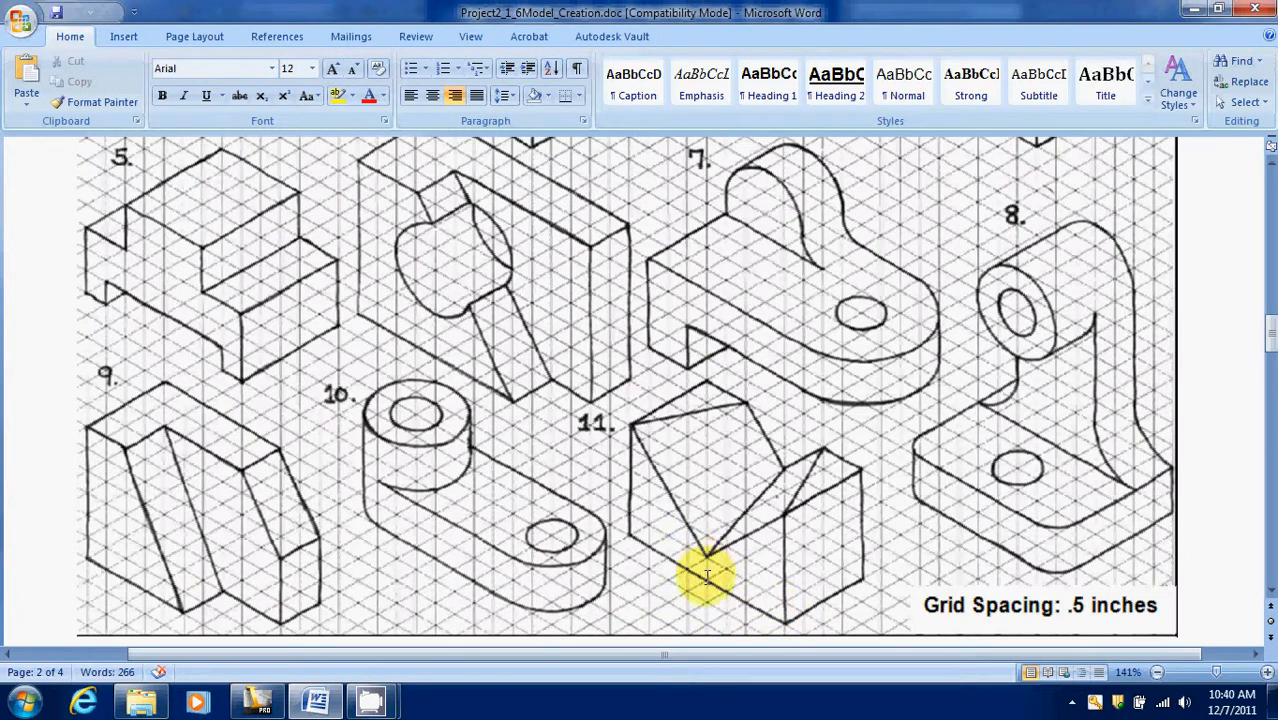
pyautogui.click(262, 703)
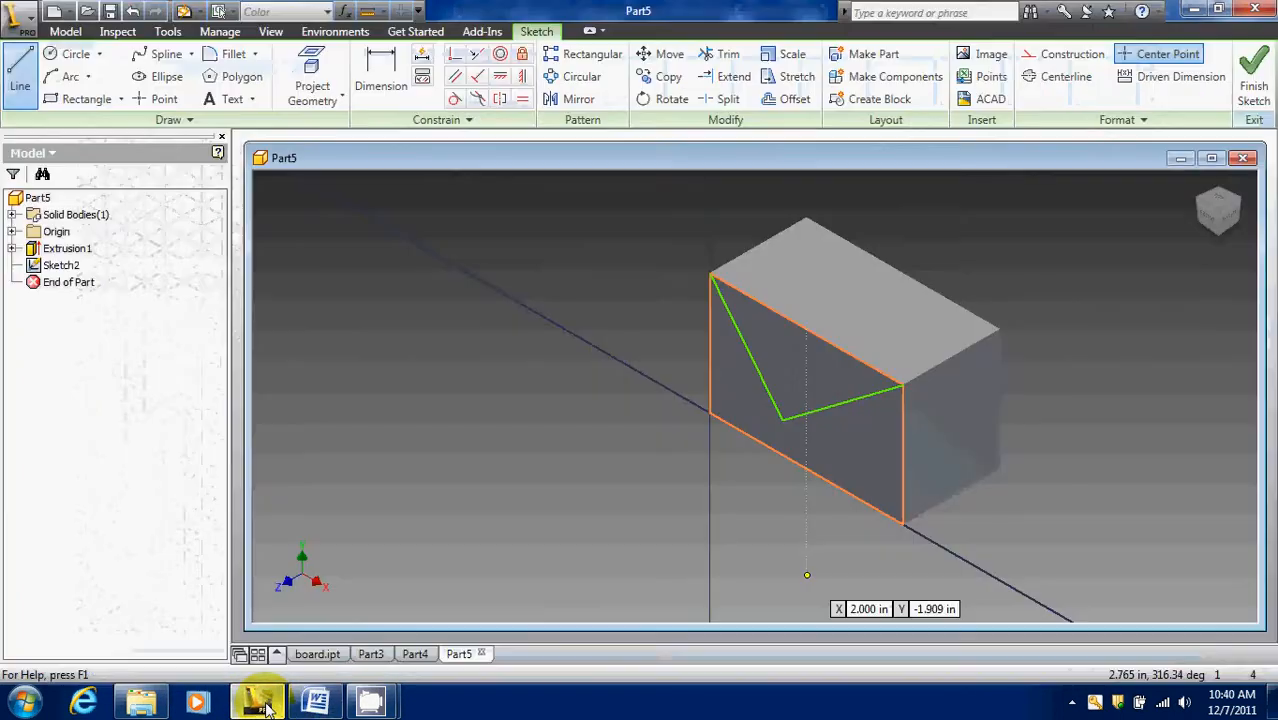
pyautogui.click(378, 58)
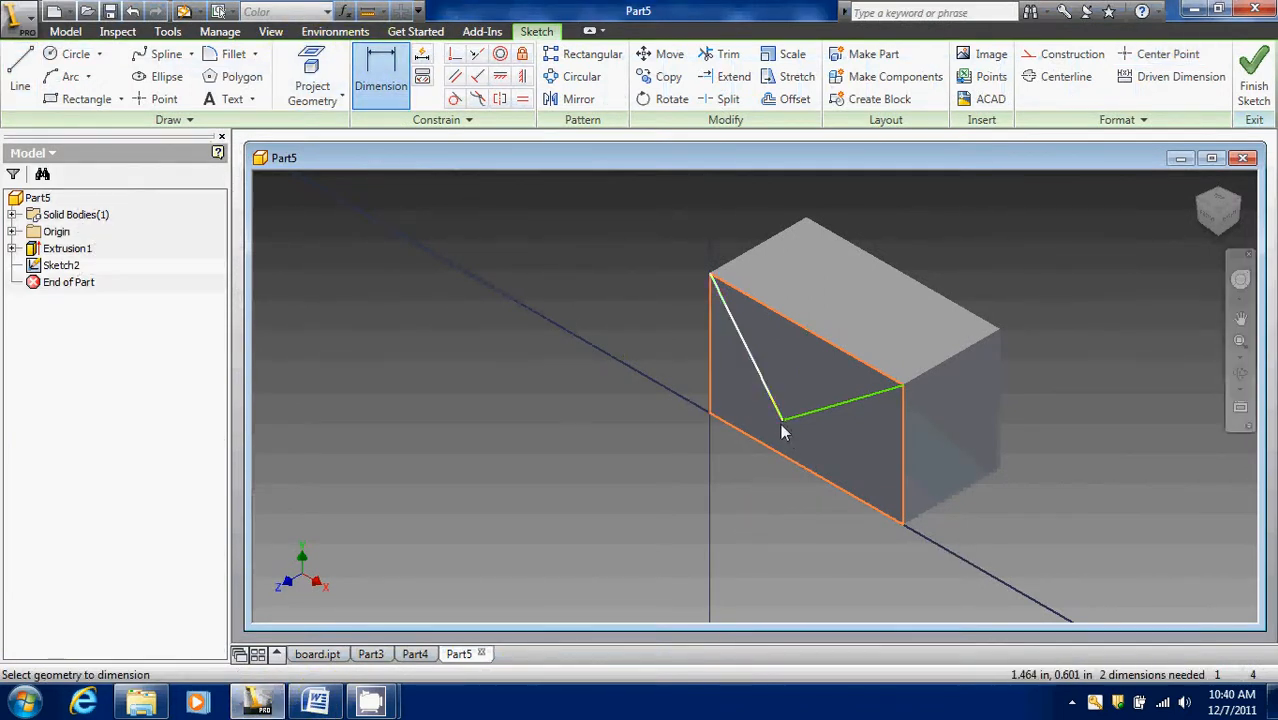
pyautogui.click(901, 458)
pyautogui.click(810, 541)
pyautogui.click(809, 537)
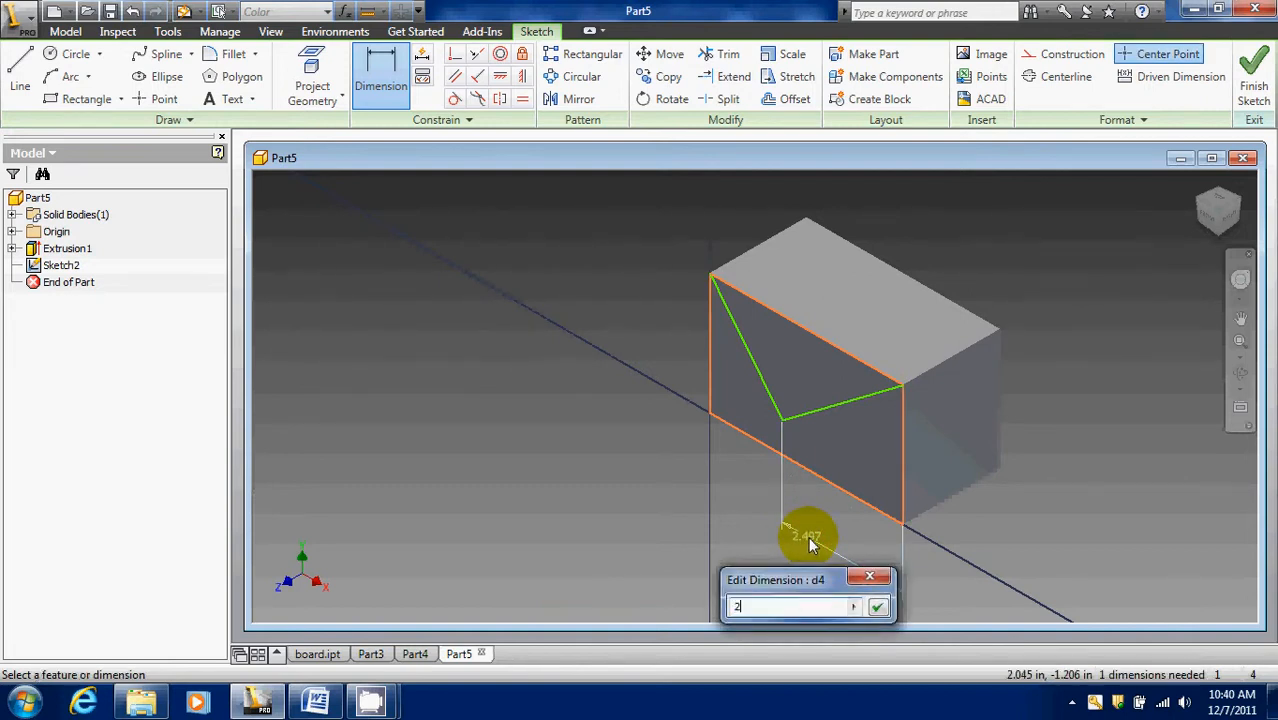
pyautogui.press('Return')
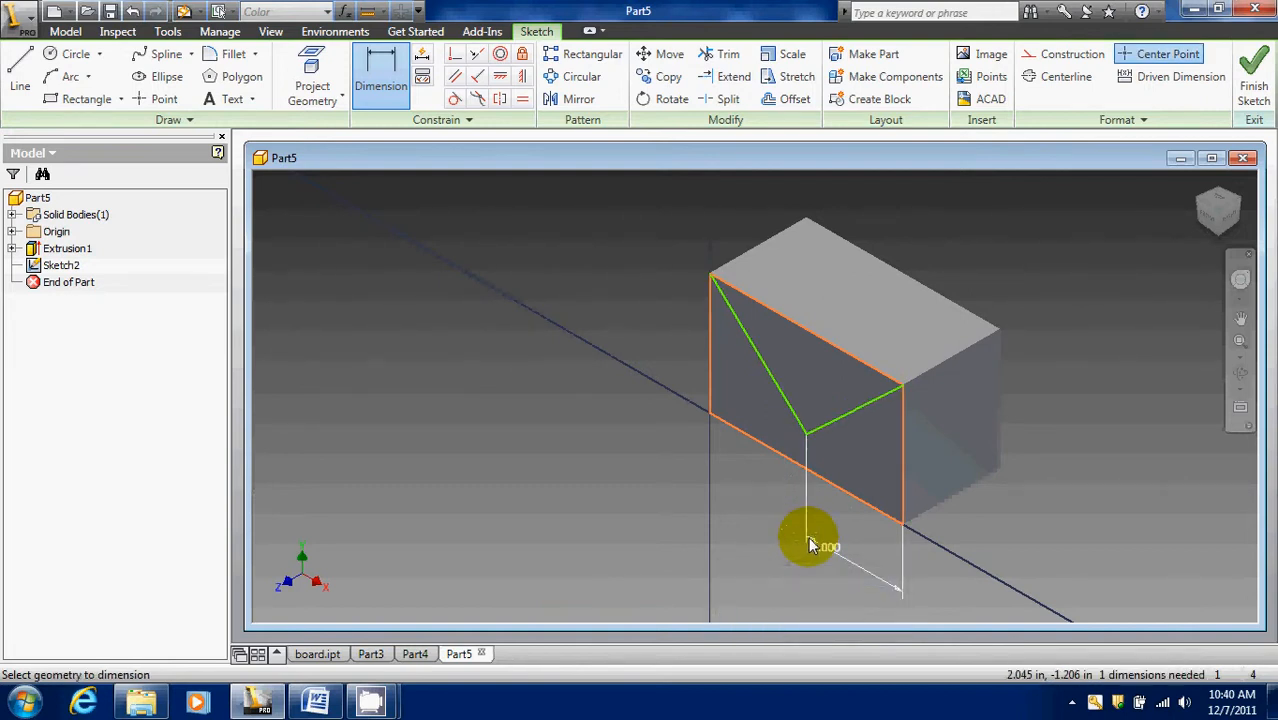
# - Dimension the V's vertex .500 in above the face's bottom edge and finish the front-face sketch
pyautogui.click(797, 466)
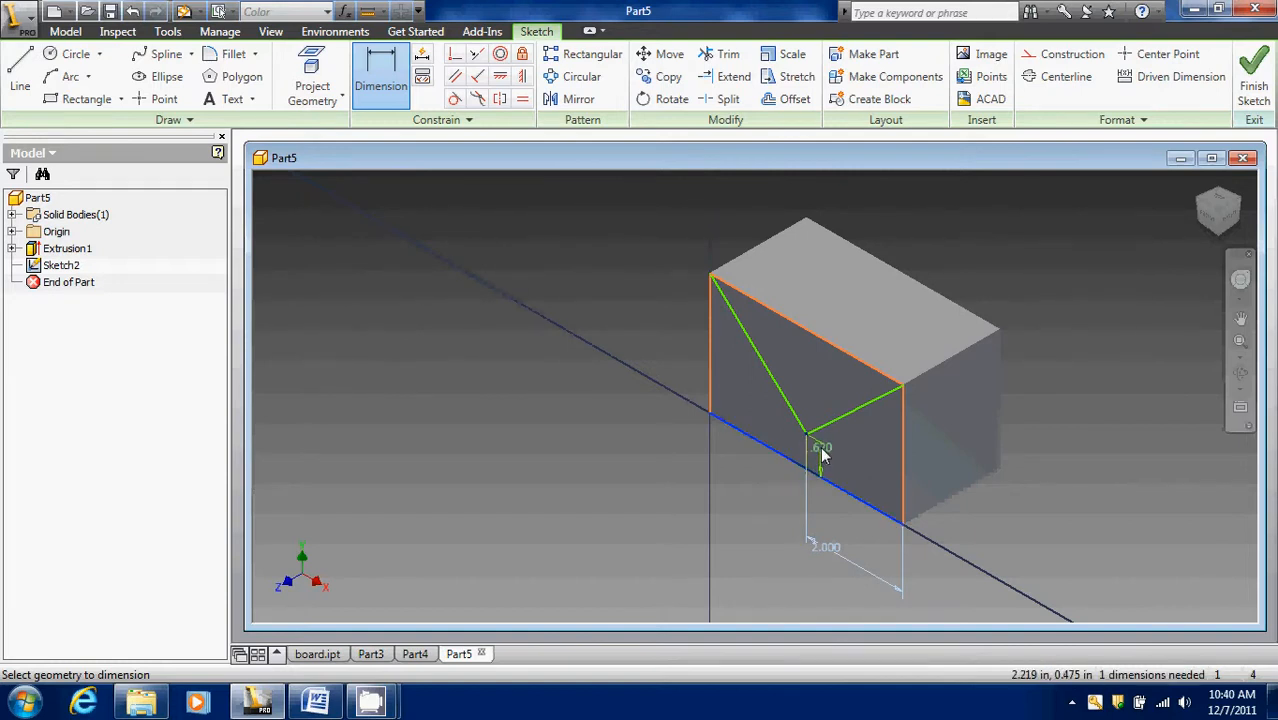
pyautogui.click(828, 465)
pyautogui.write('.500')
pyautogui.press('Return')
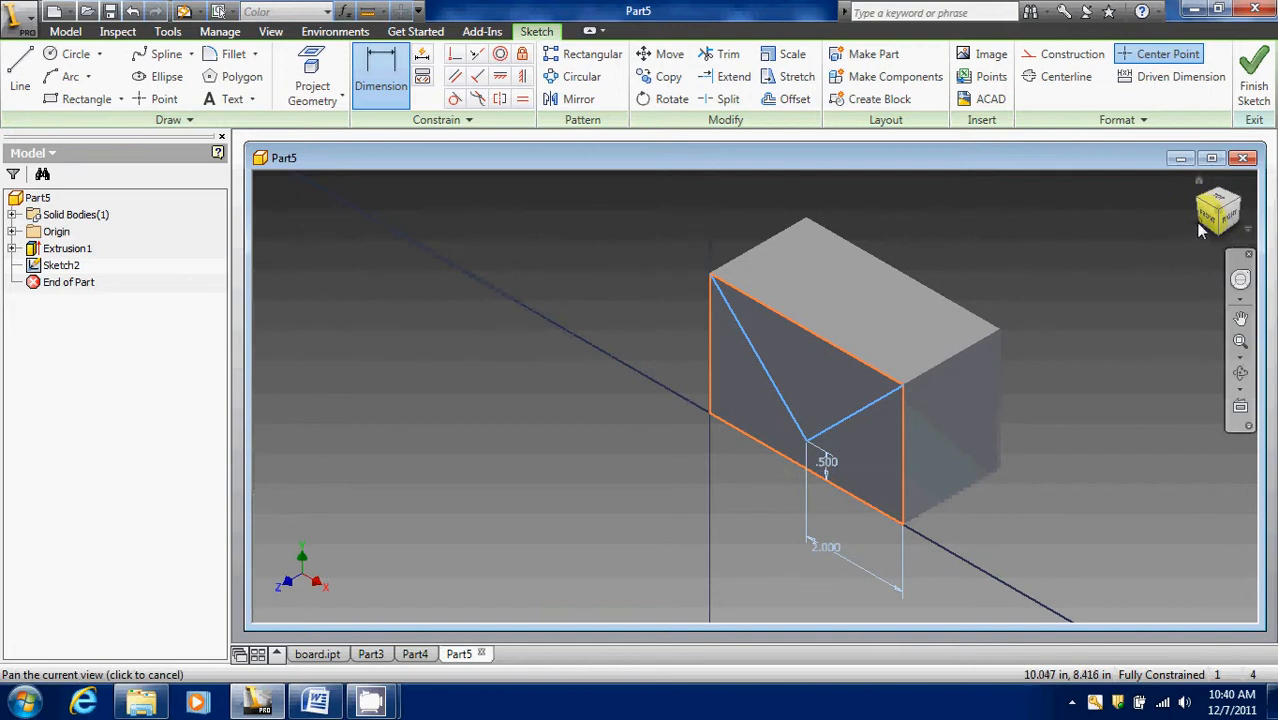
pyautogui.click(1207, 228)
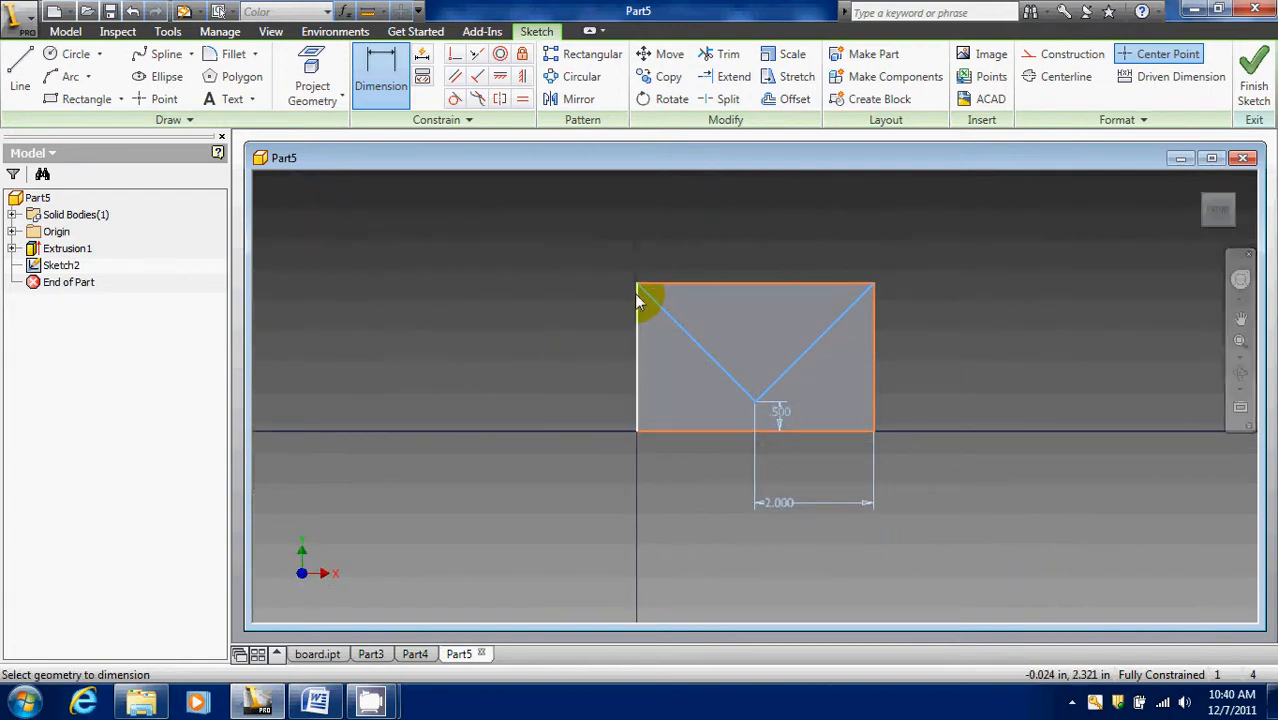
pyautogui.click(1200, 184)
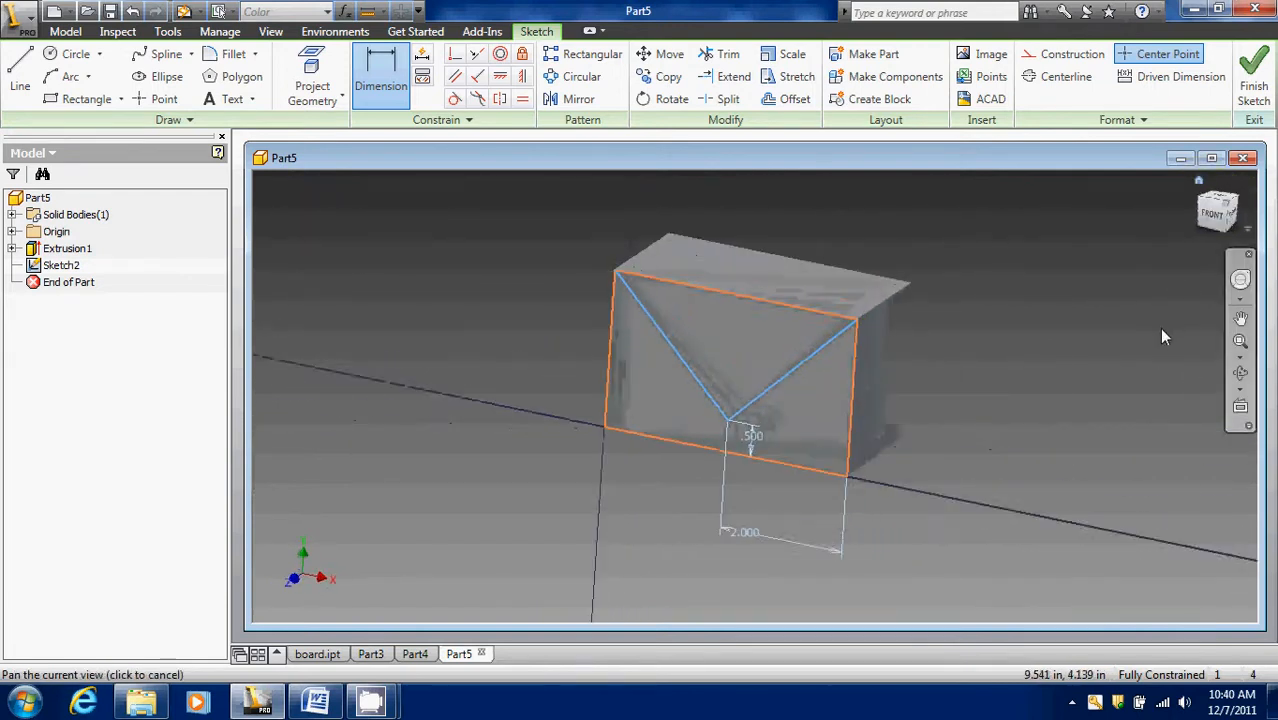
pyautogui.click(1253, 88)
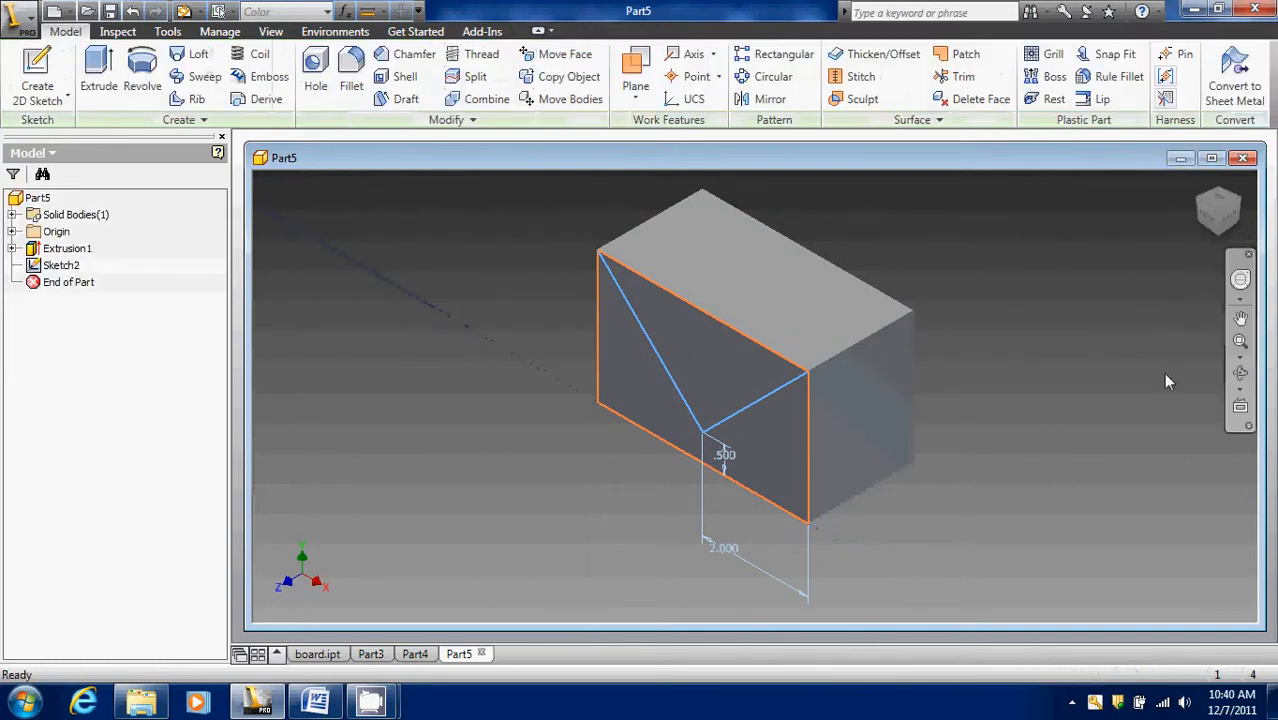
# - Start a new sketch on the block's back face
pyautogui.click(1222, 197)
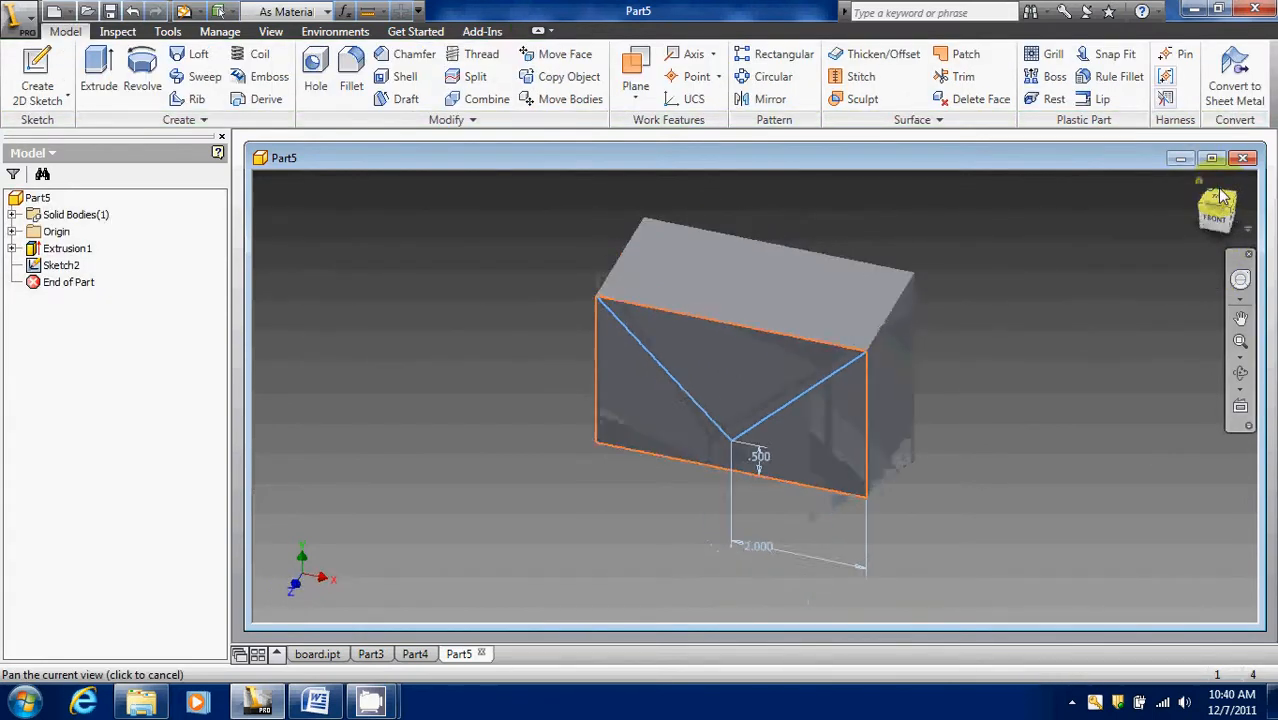
pyautogui.click(24, 74)
pyautogui.click(648, 356)
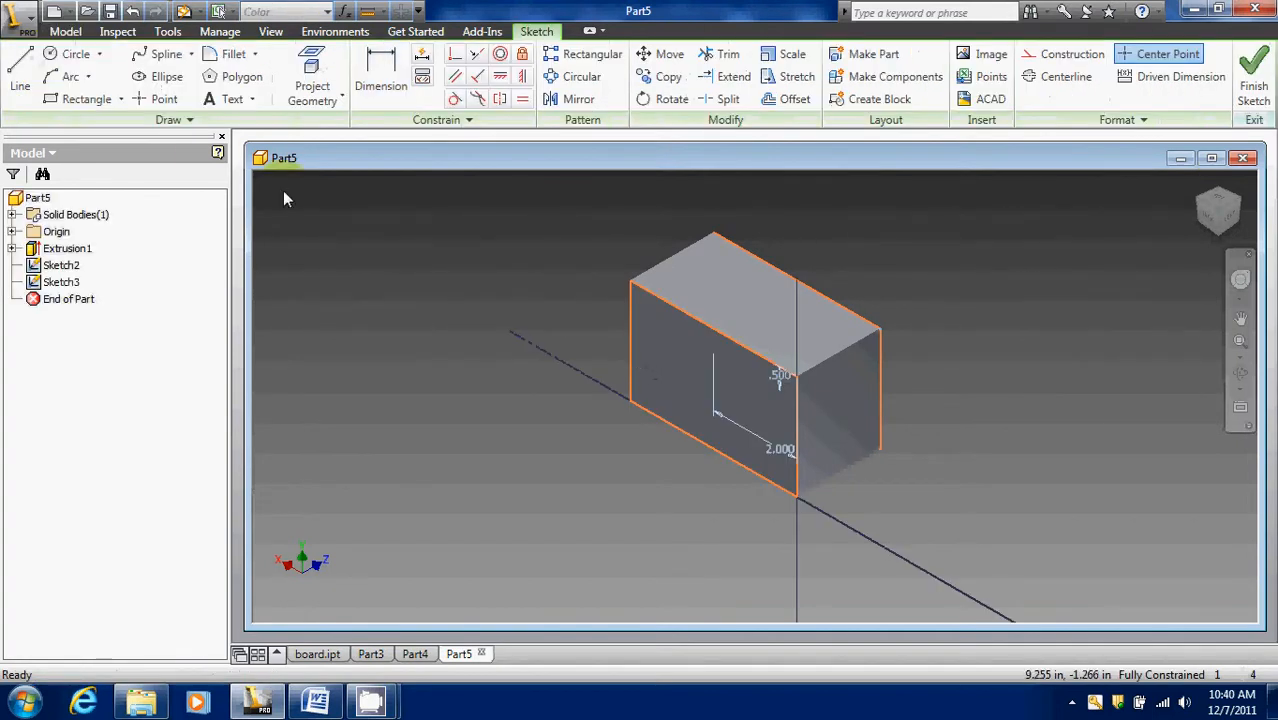
pyautogui.click(1210, 223)
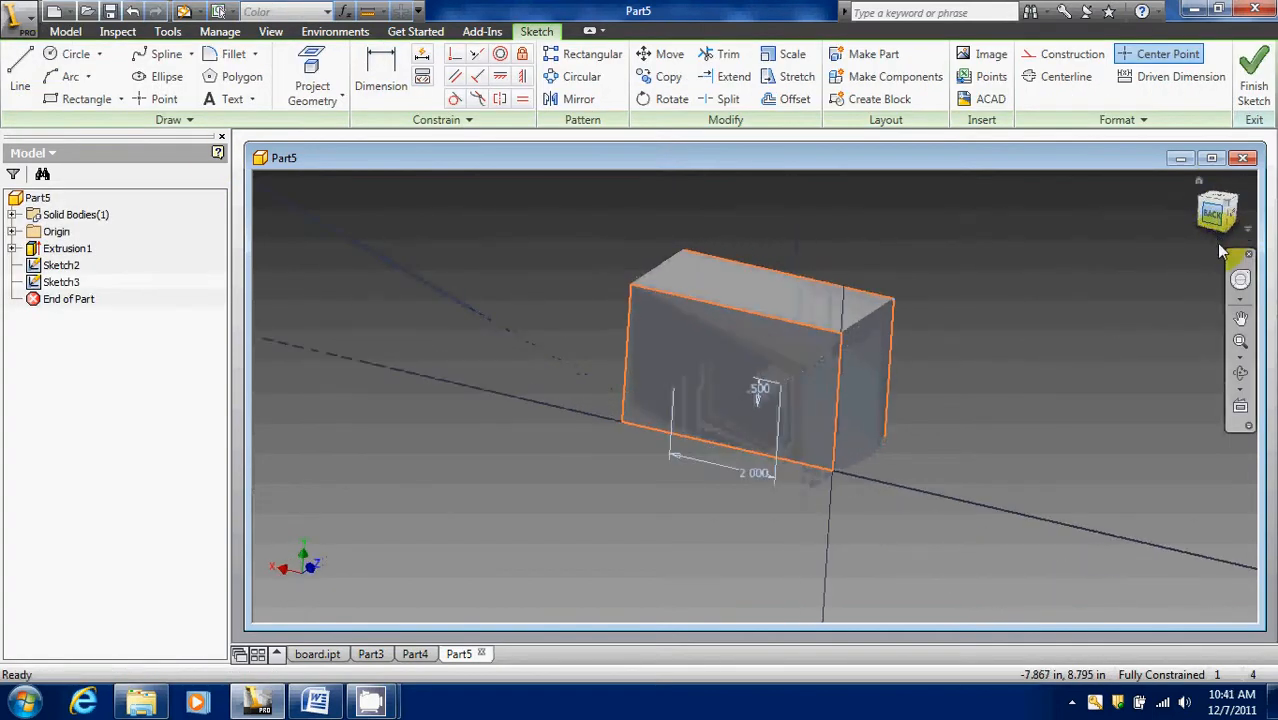
# - Draw a V of two lines from the back face's top edge, its vertex about 1.25 in below that edge
pyautogui.click(24, 66)
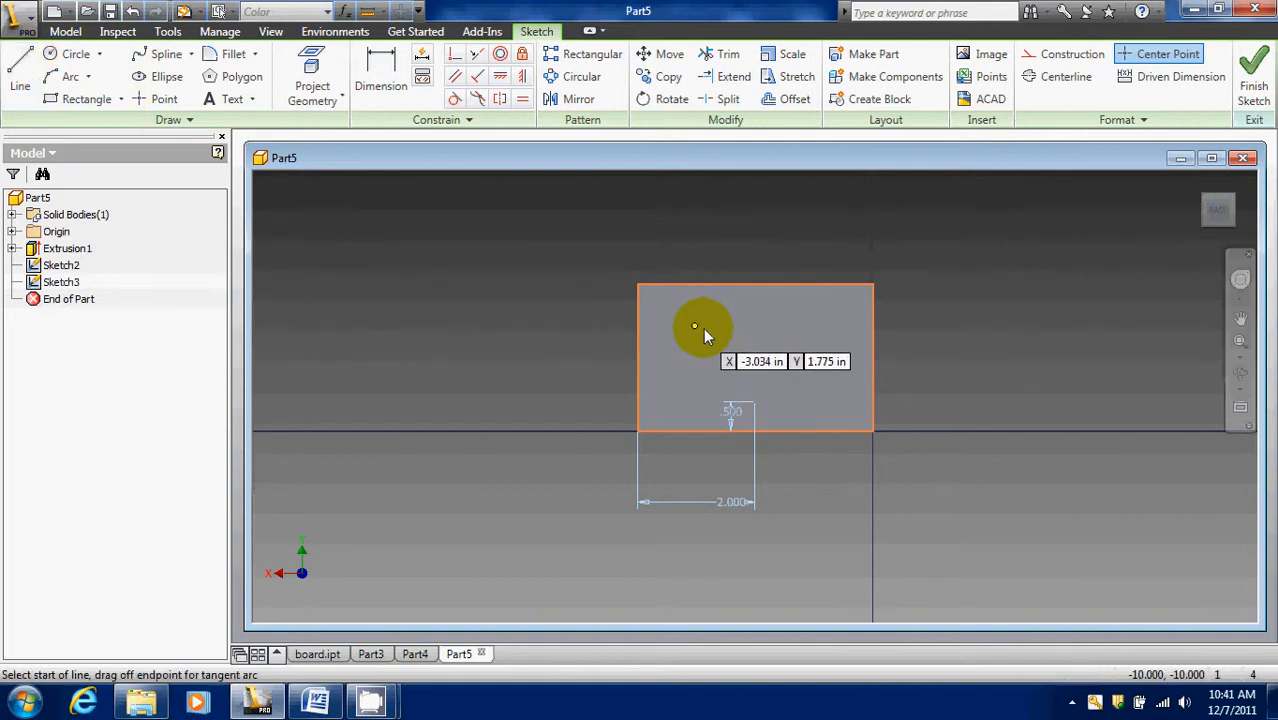
pyautogui.click(699, 291)
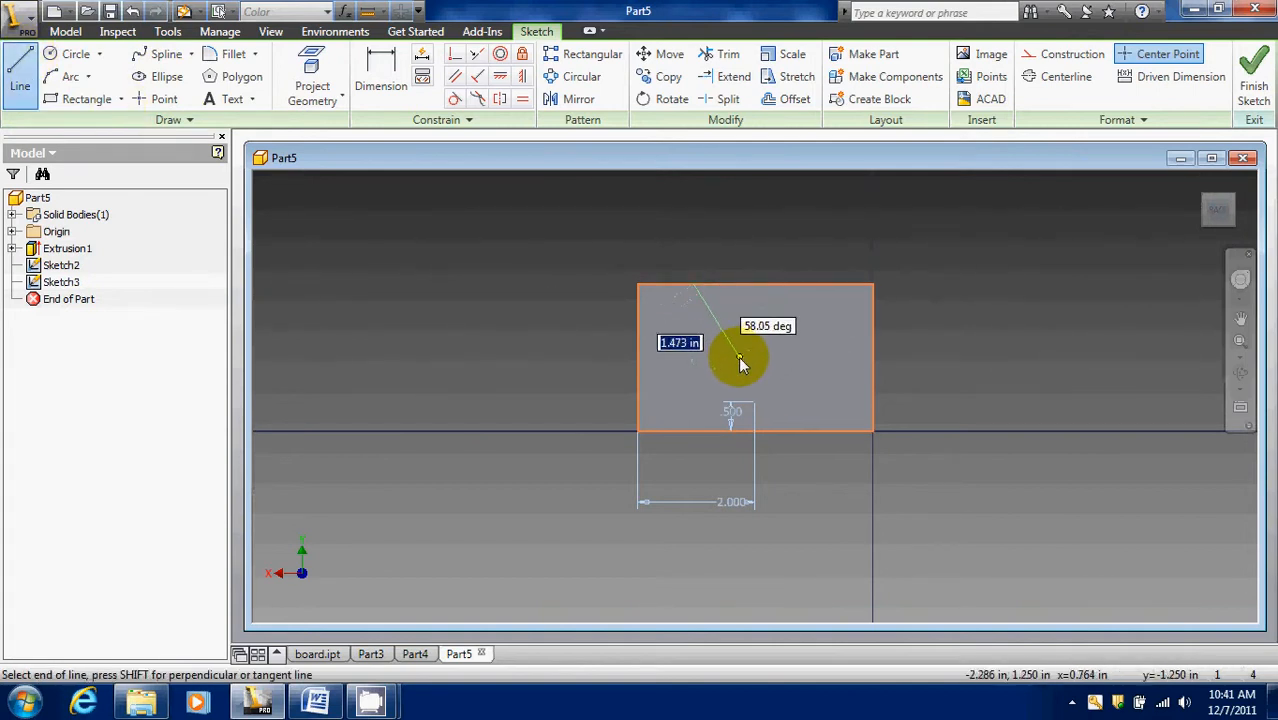
pyautogui.click(739, 357)
pyautogui.click(822, 283)
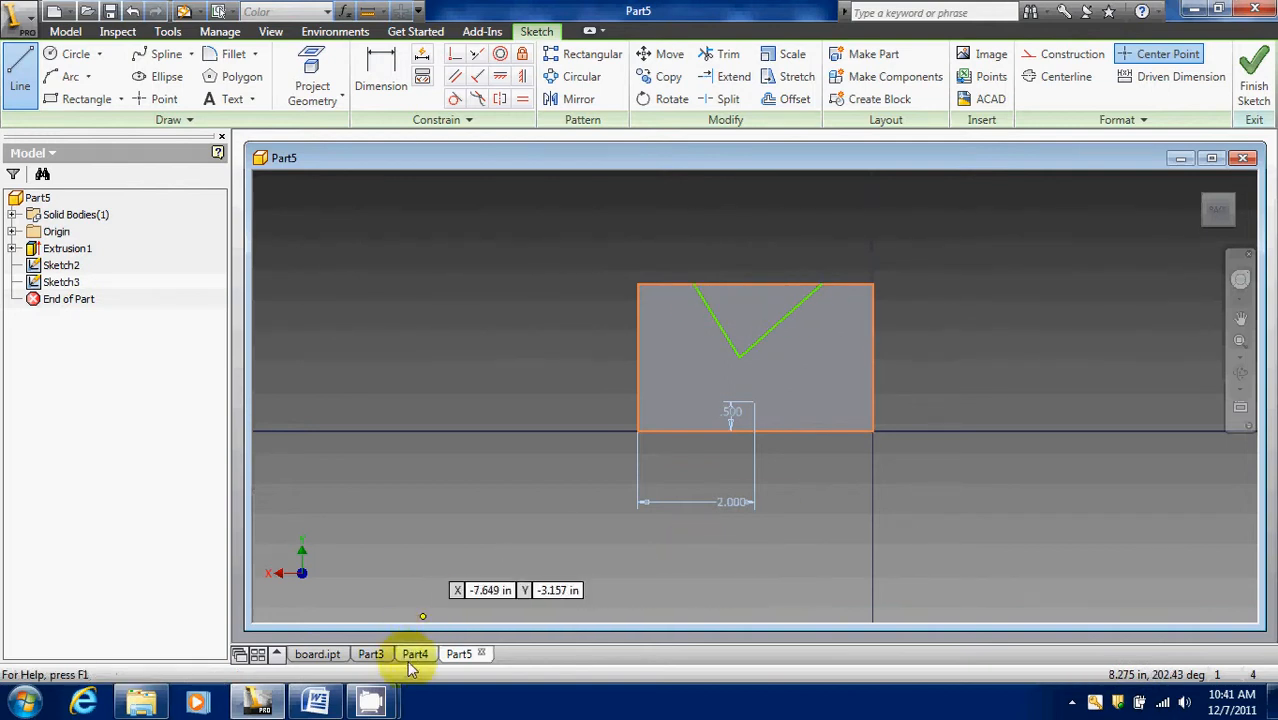
# - Check figure 11 in the Word document, then return to Inventor and dimension the V's left end 1 in from the face's upper-left corner
pyautogui.click(316, 700)
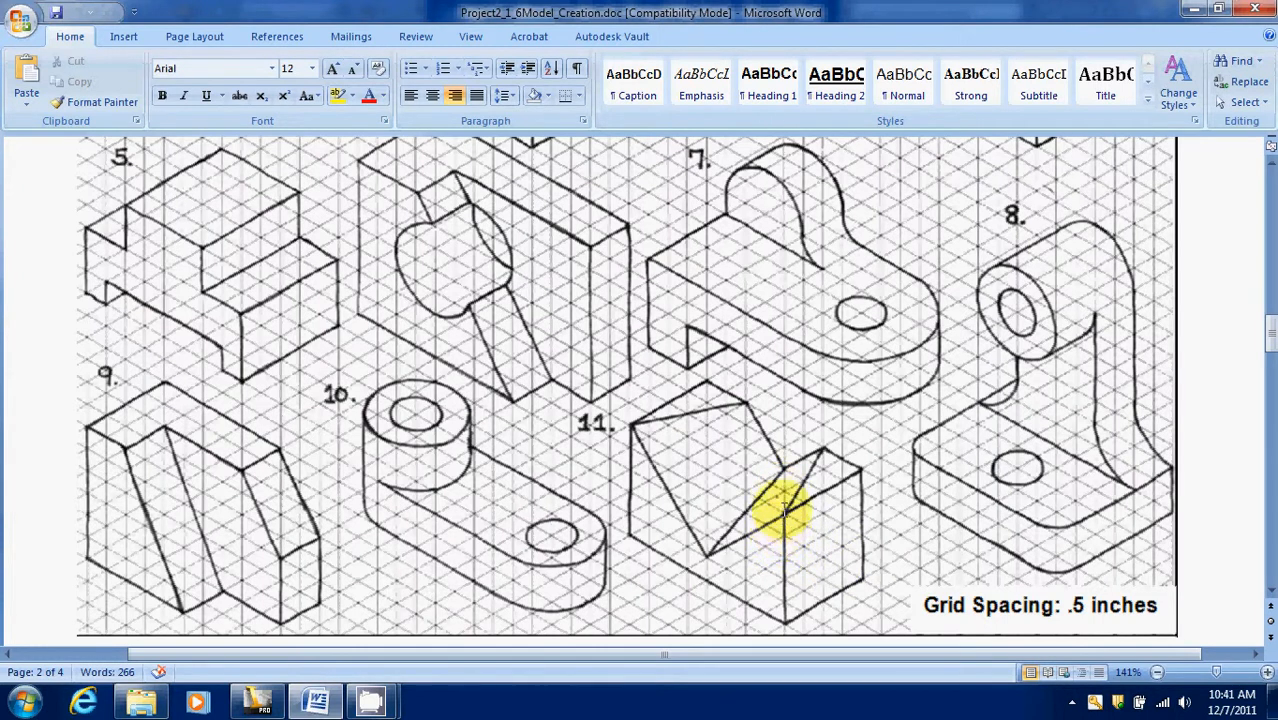
pyautogui.click(258, 702)
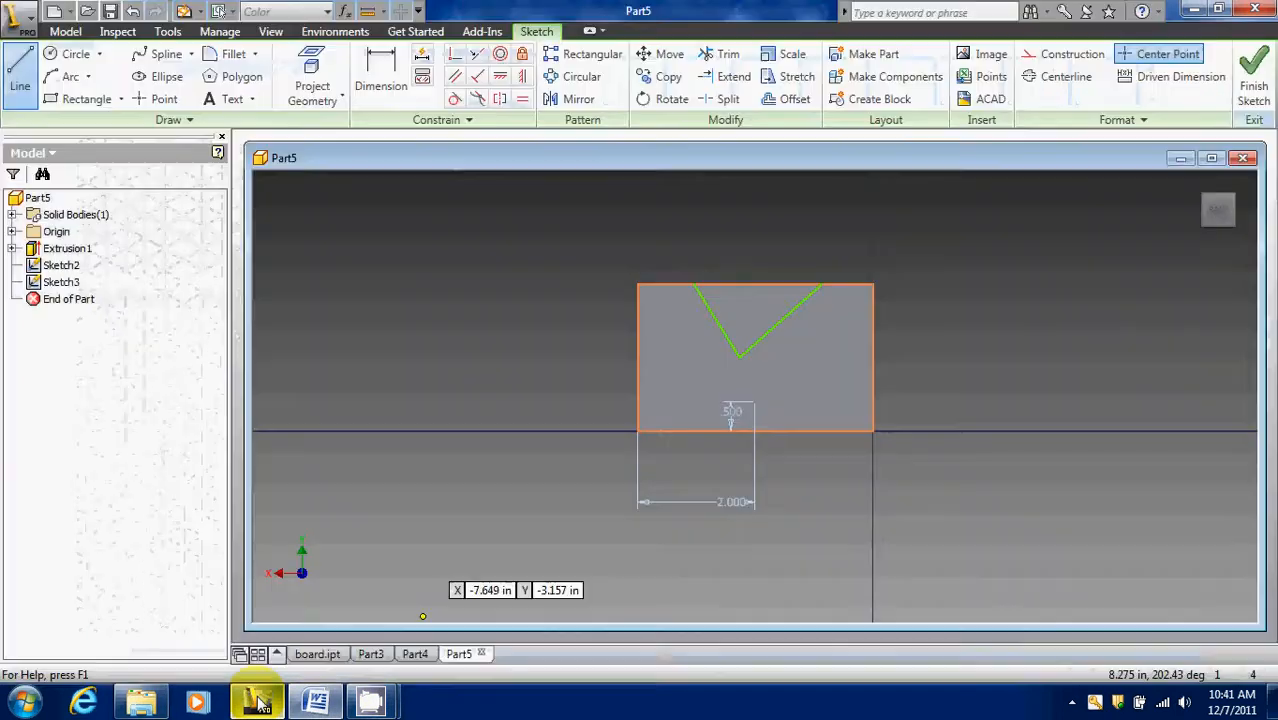
pyautogui.click(381, 75)
pyautogui.click(697, 292)
pyautogui.click(640, 292)
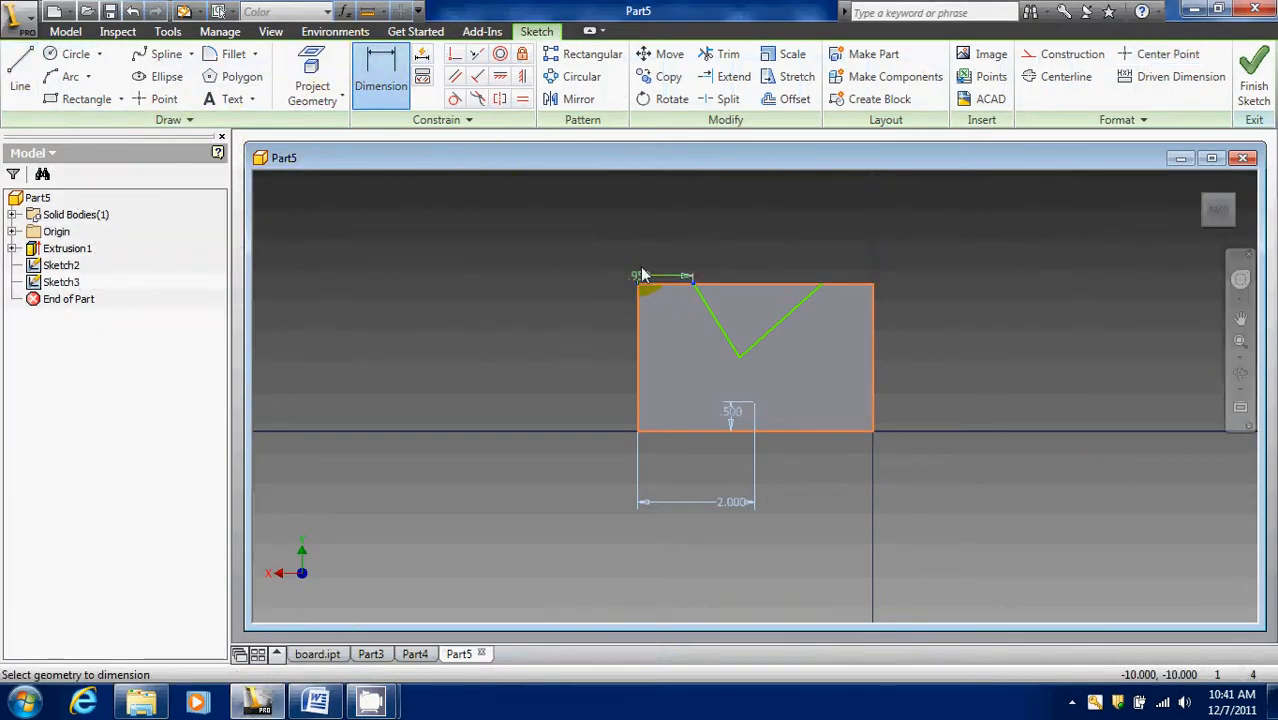
pyautogui.click(658, 248)
pyautogui.write('1')
pyautogui.press('Return')
# - Dimension the V's right end from the face's upper-right corner, linking its value to the existing 1.000 dimension
pyautogui.click(822, 285)
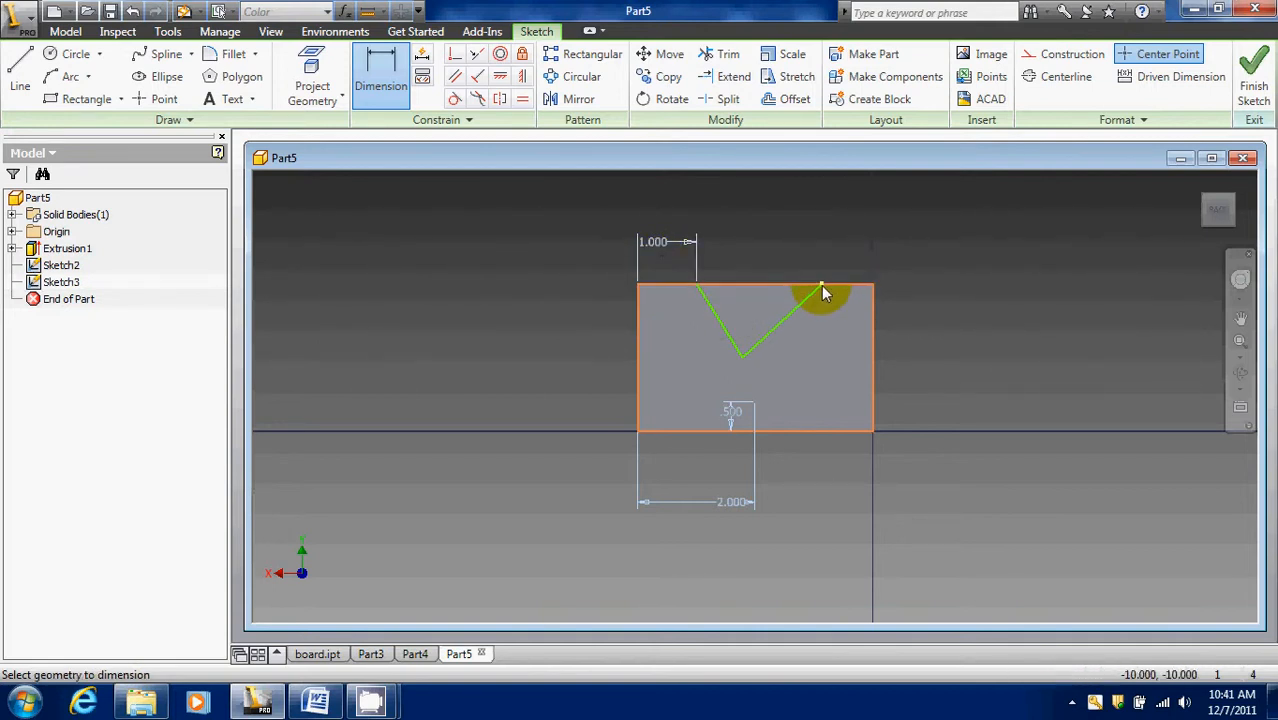
pyautogui.click(873, 285)
pyautogui.click(855, 259)
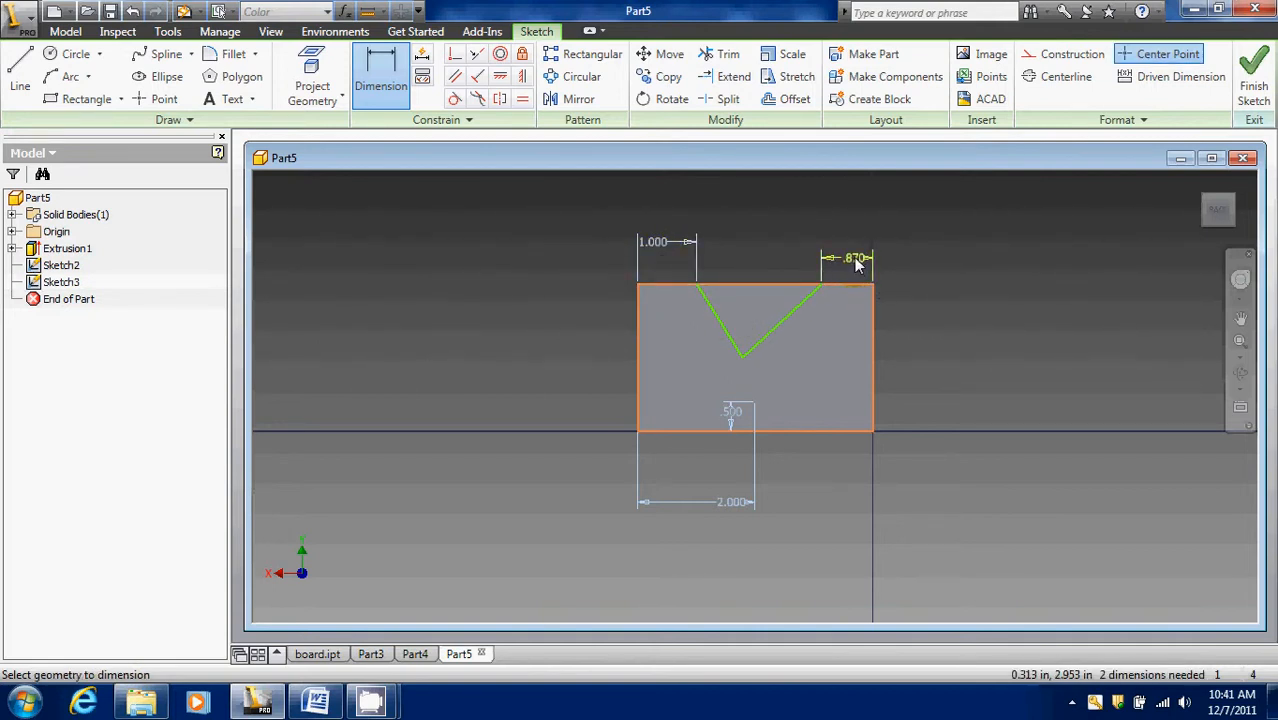
pyautogui.click(655, 242)
pyautogui.click(926, 331)
# - Dimension the V's vertex 2 in from the back face's right edge, checking figure 11 in the Word document for the distance
pyautogui.click(742, 354)
pyautogui.click(830, 366)
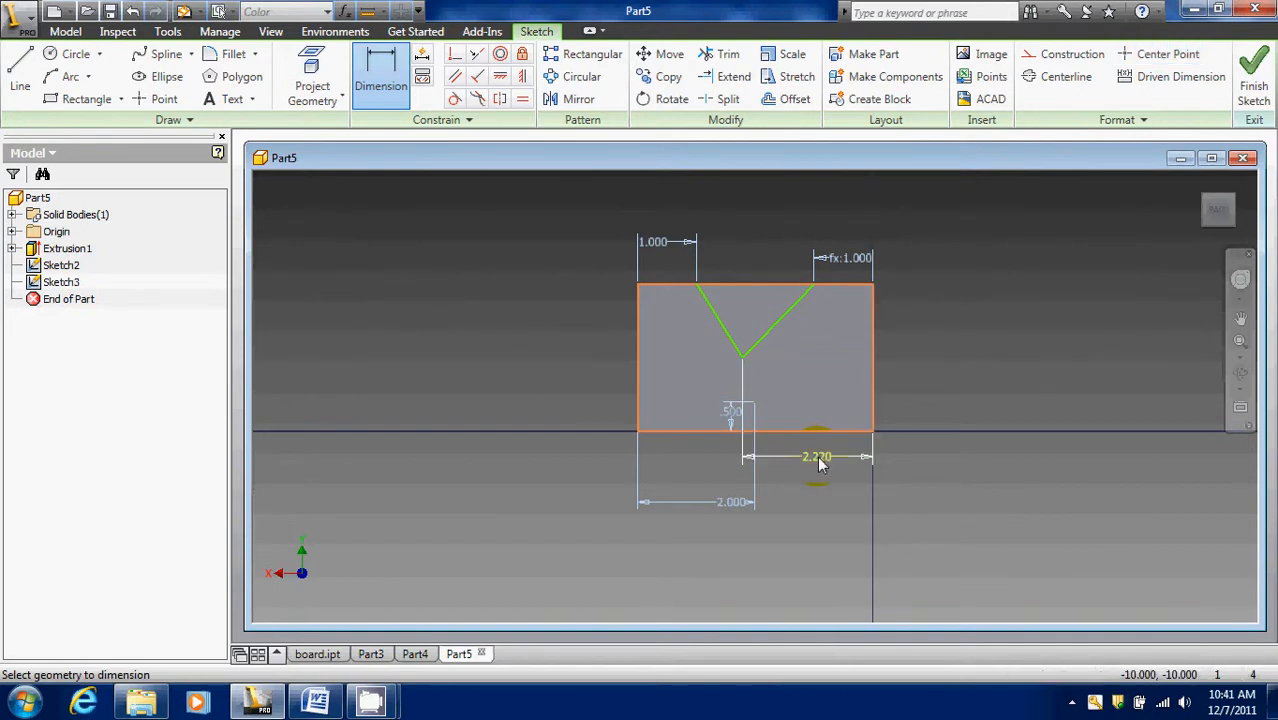
pyautogui.click(818, 460)
pyautogui.click(316, 700)
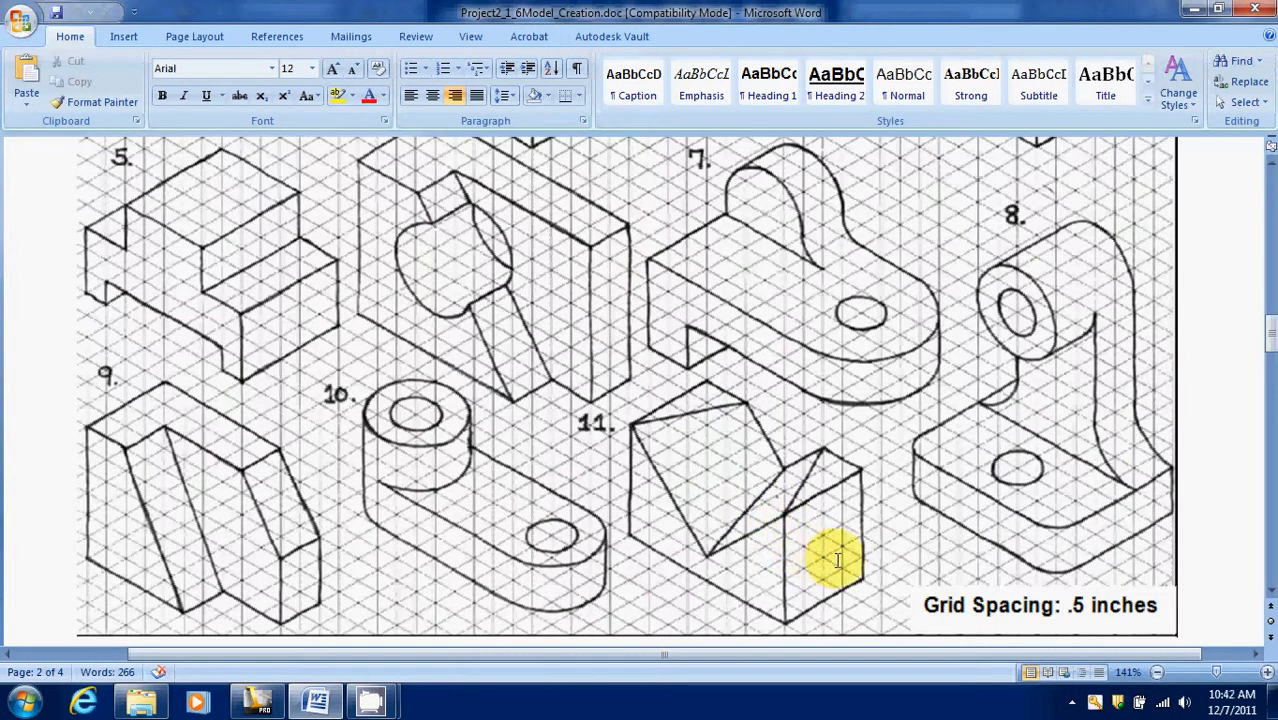
pyautogui.click(274, 703)
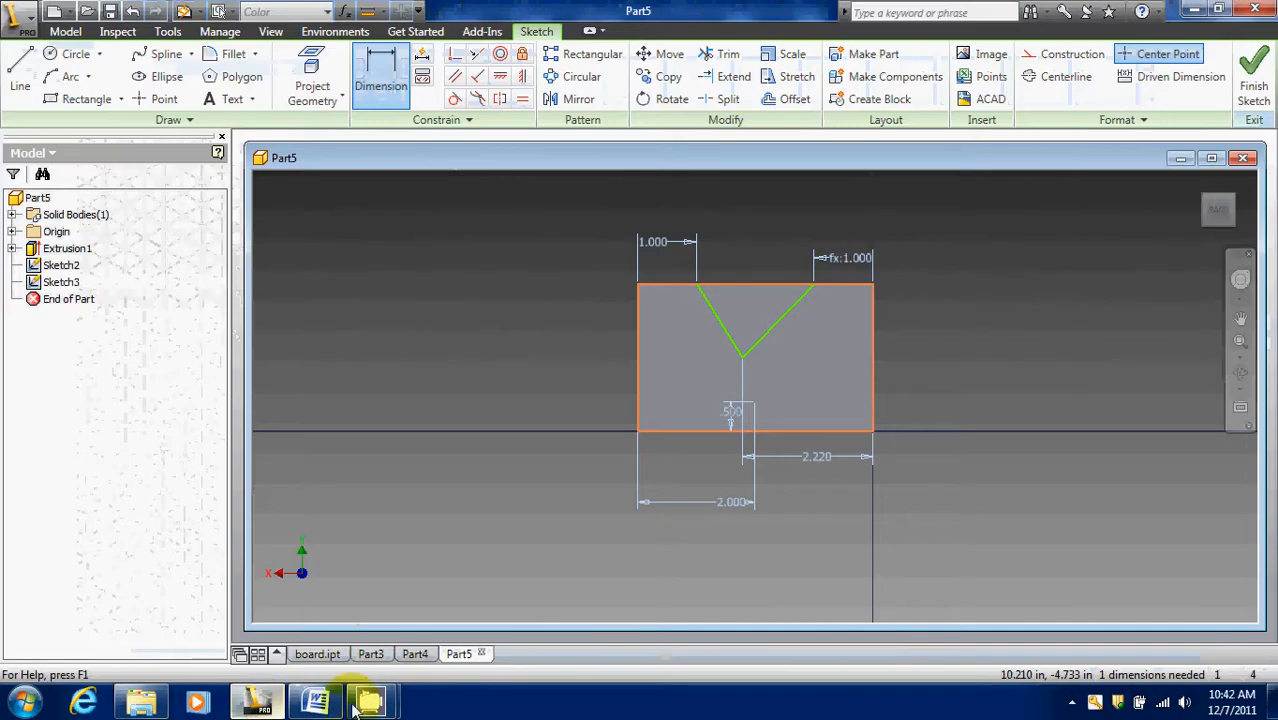
pyautogui.click(822, 469)
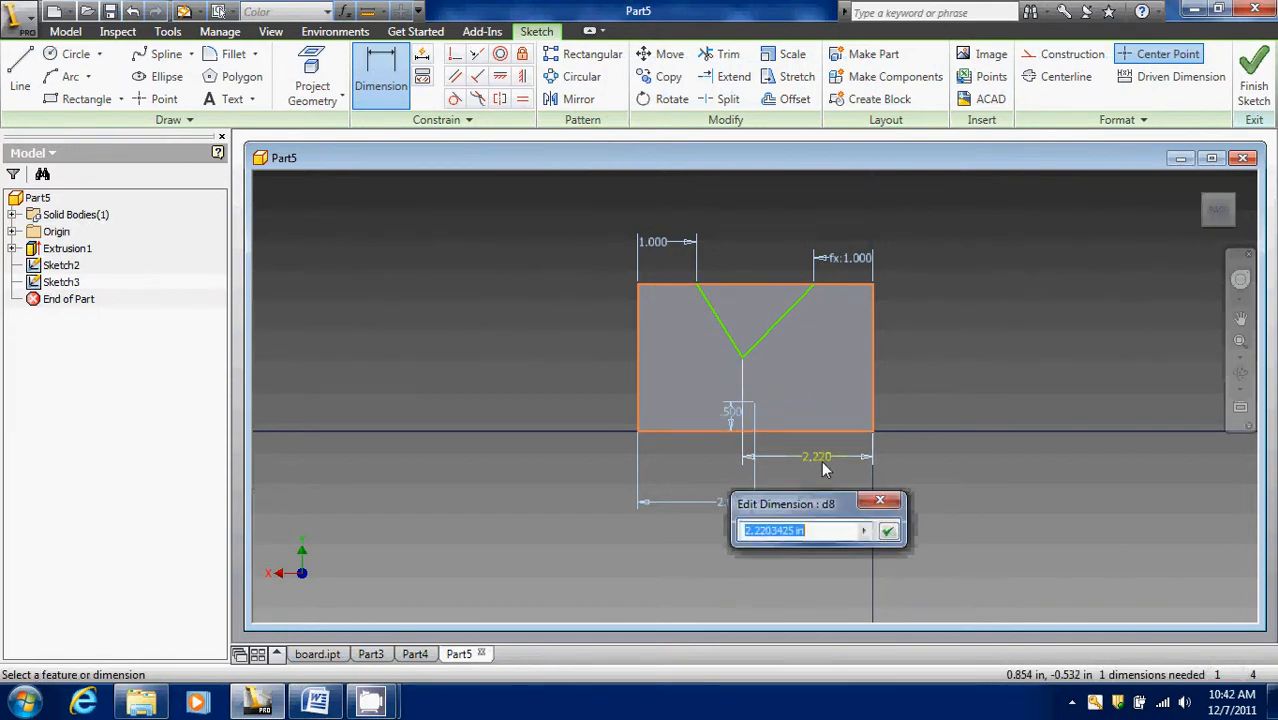
pyautogui.write('2')
pyautogui.press('Return')
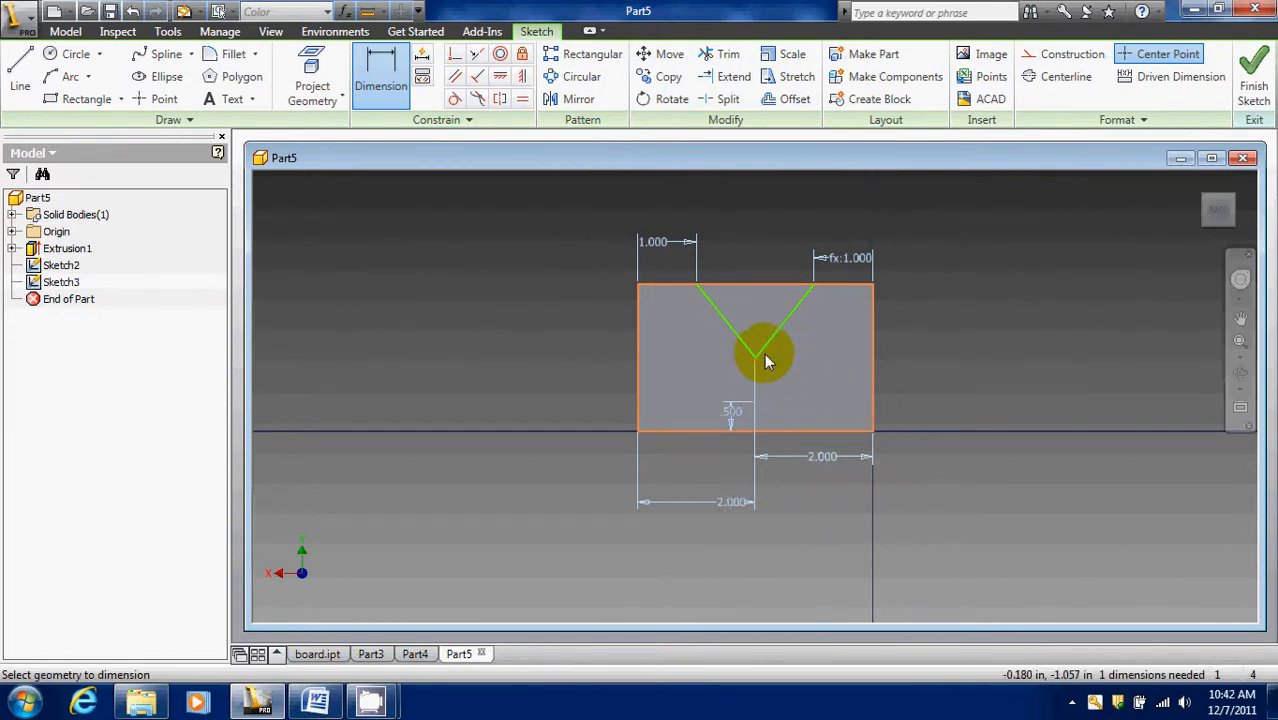
# - Dimension the V's vertex 1.5 in above the face's bottom edge and finish the back-face sketch
pyautogui.click(755, 358)
pyautogui.click(811, 428)
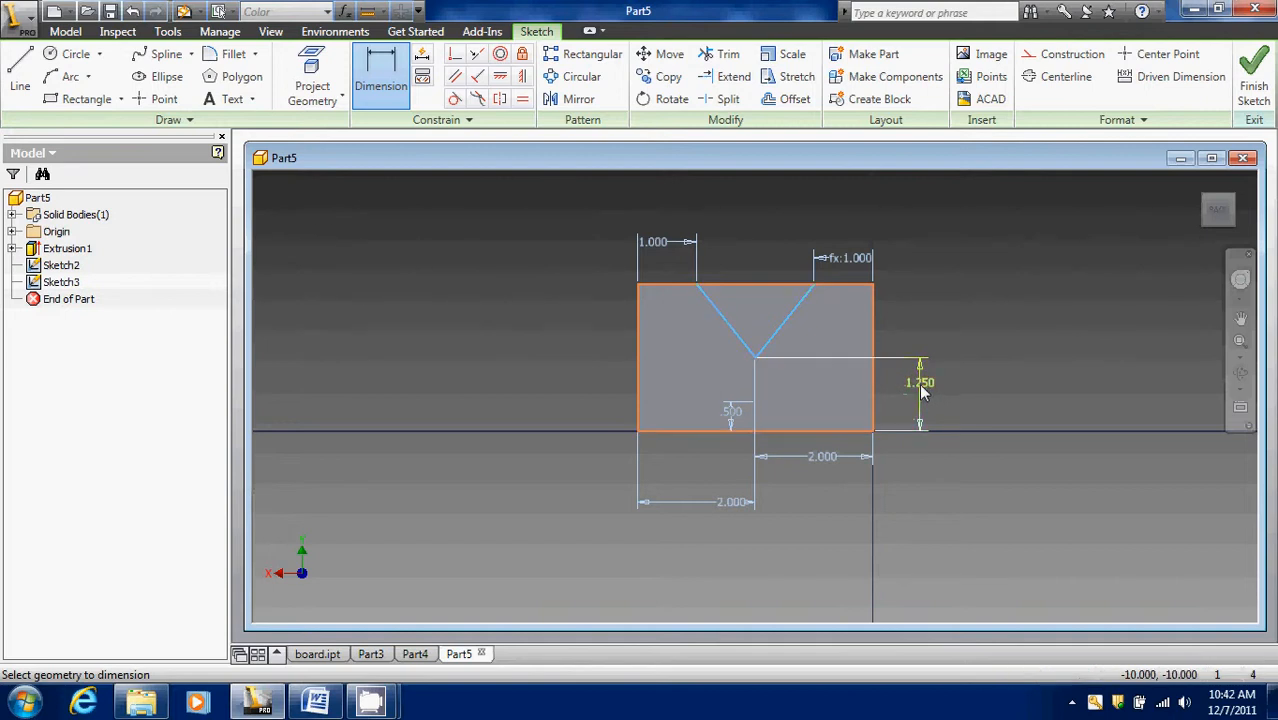
pyautogui.click(925, 393)
pyautogui.write('1.5')
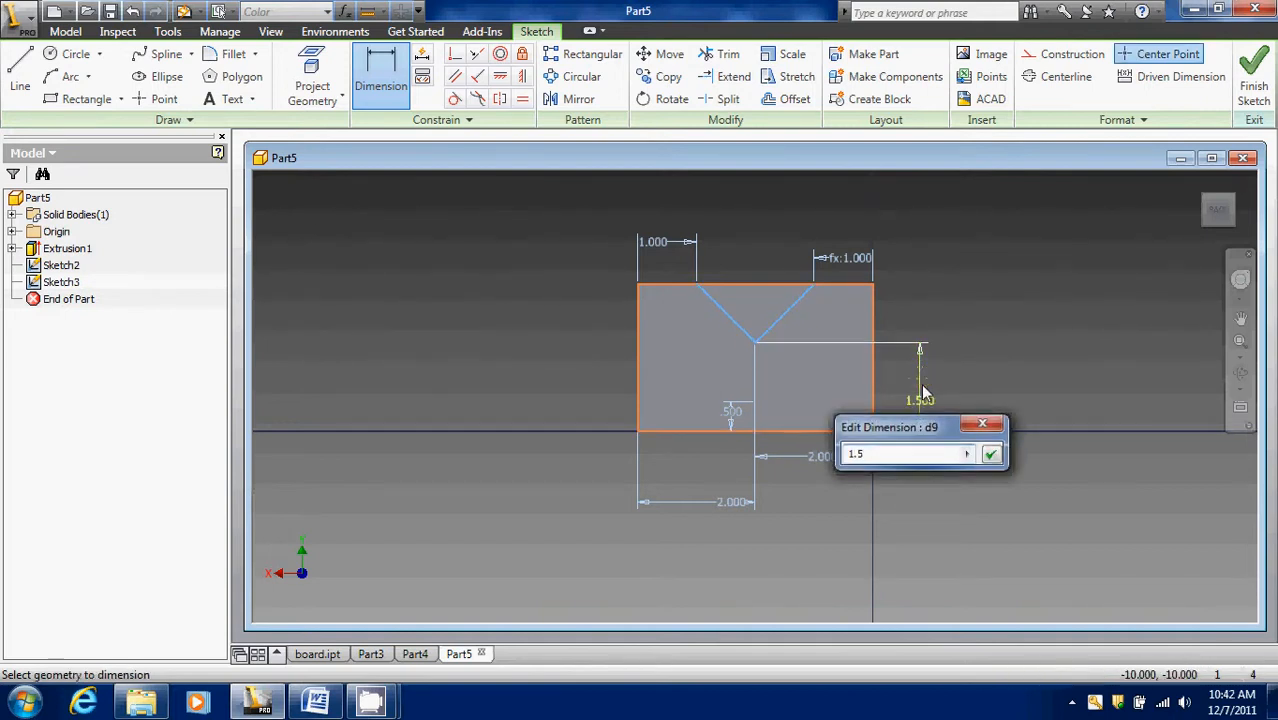
pyautogui.press('Return')
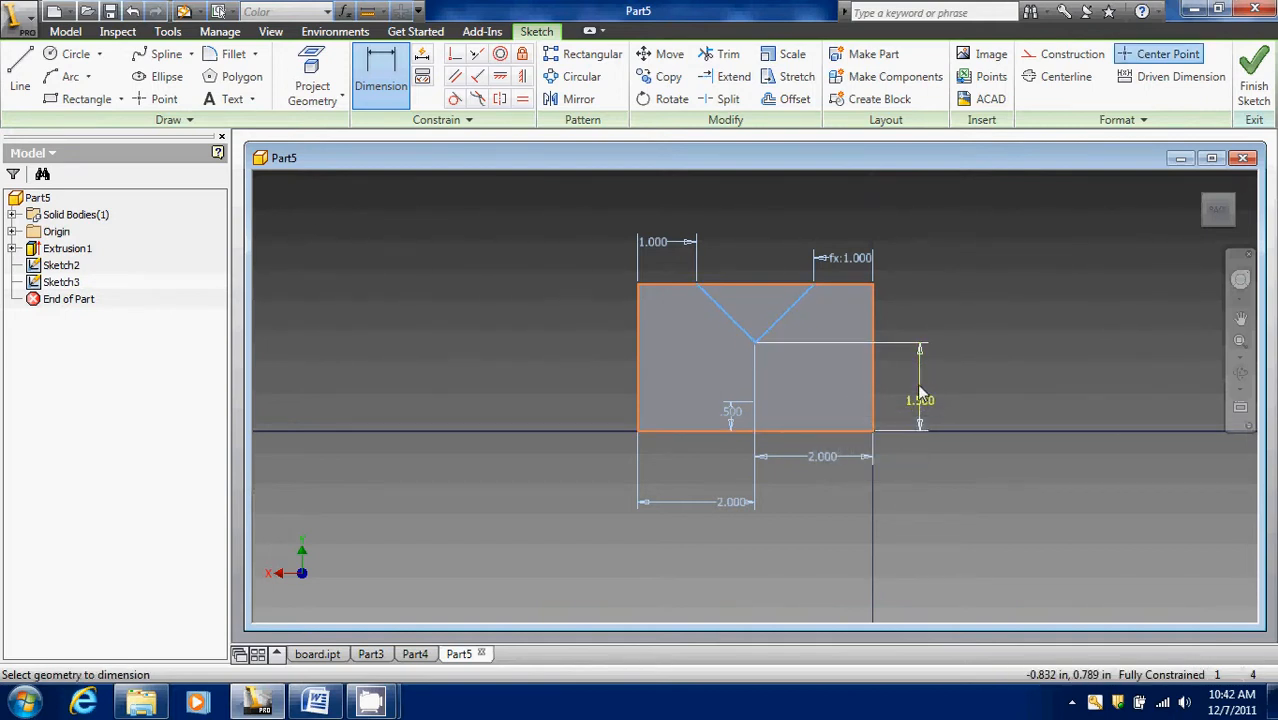
pyautogui.click(1201, 184)
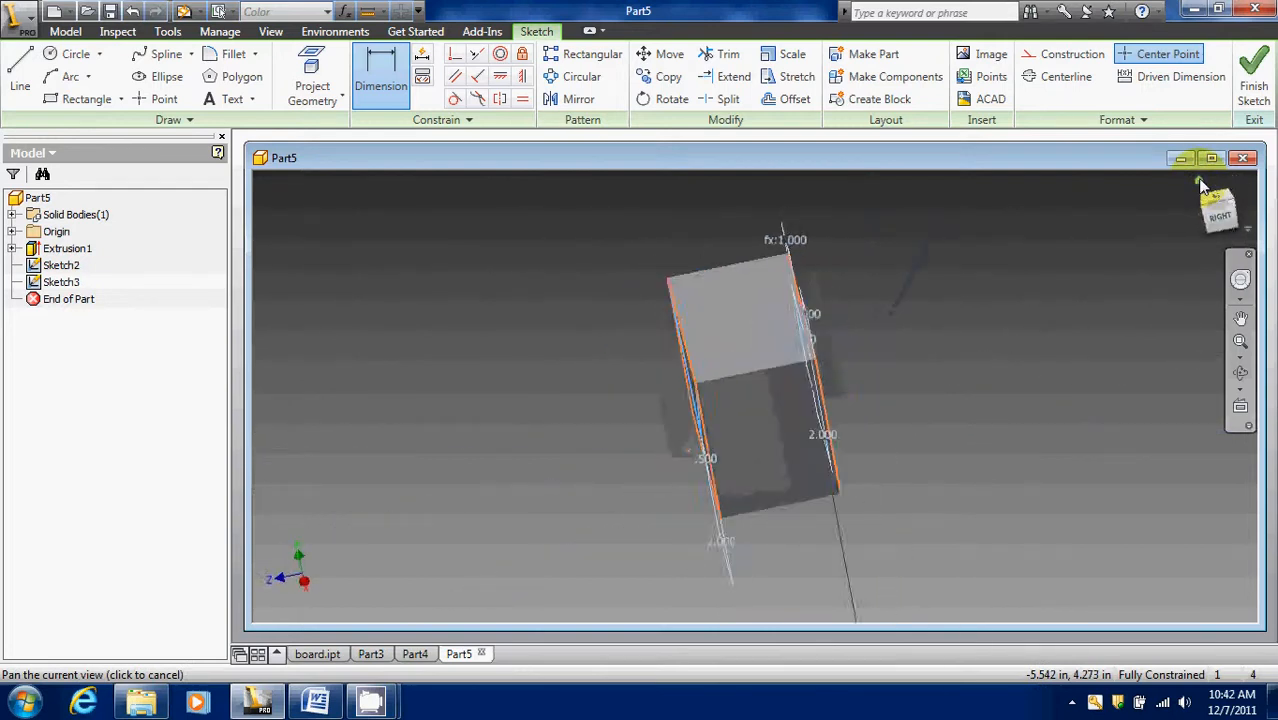
pyautogui.moveTo(1217, 219)
pyautogui.mouseDown()
pyautogui.moveTo(902, 235)
pyautogui.moveTo(1034, 235)
pyautogui.moveTo(1205, 186)
pyautogui.mouseUp()
pyautogui.click(1208, 193)
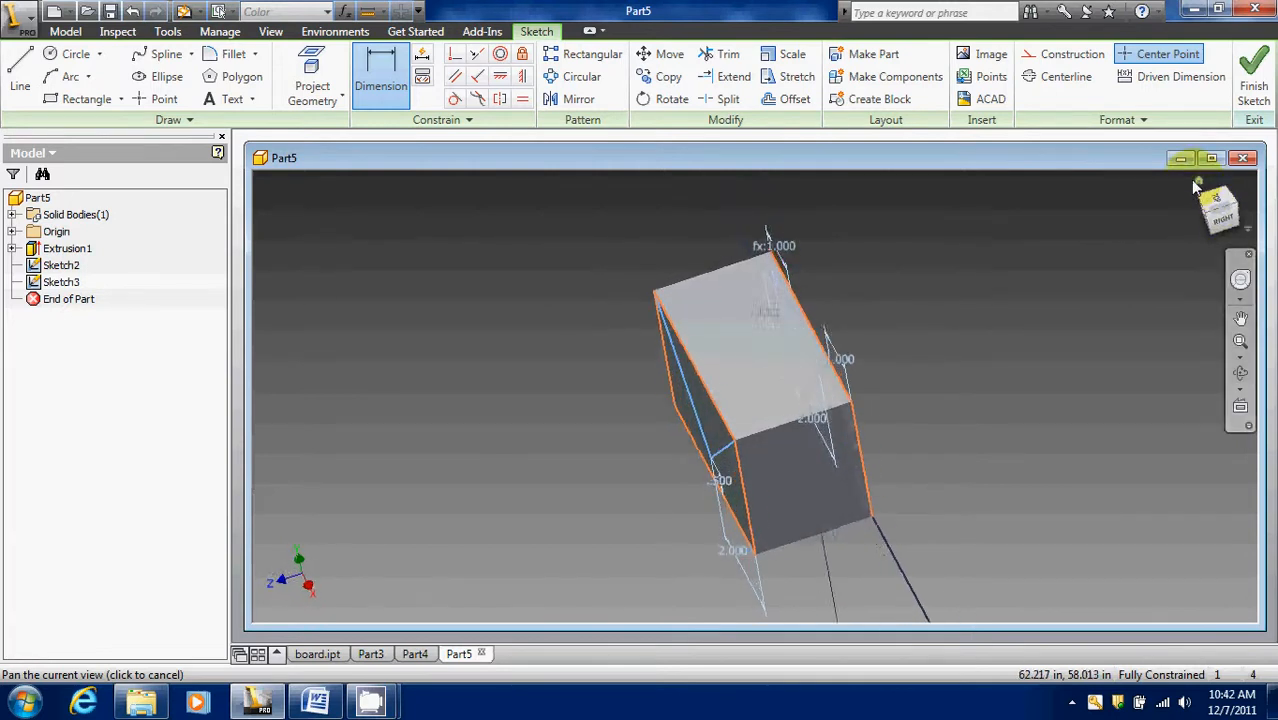
pyautogui.click(1254, 86)
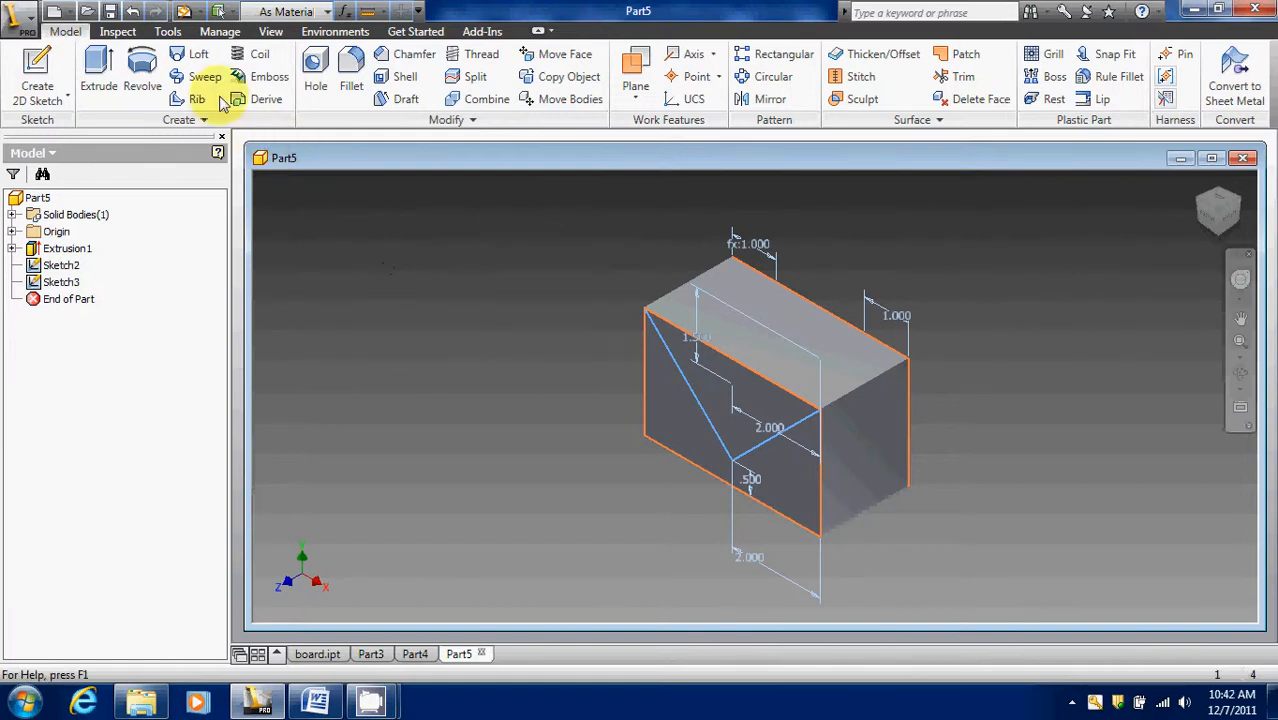
# - Start a Loft and select the V-shaped triangle on the front face as the first section
pyautogui.click(193, 56)
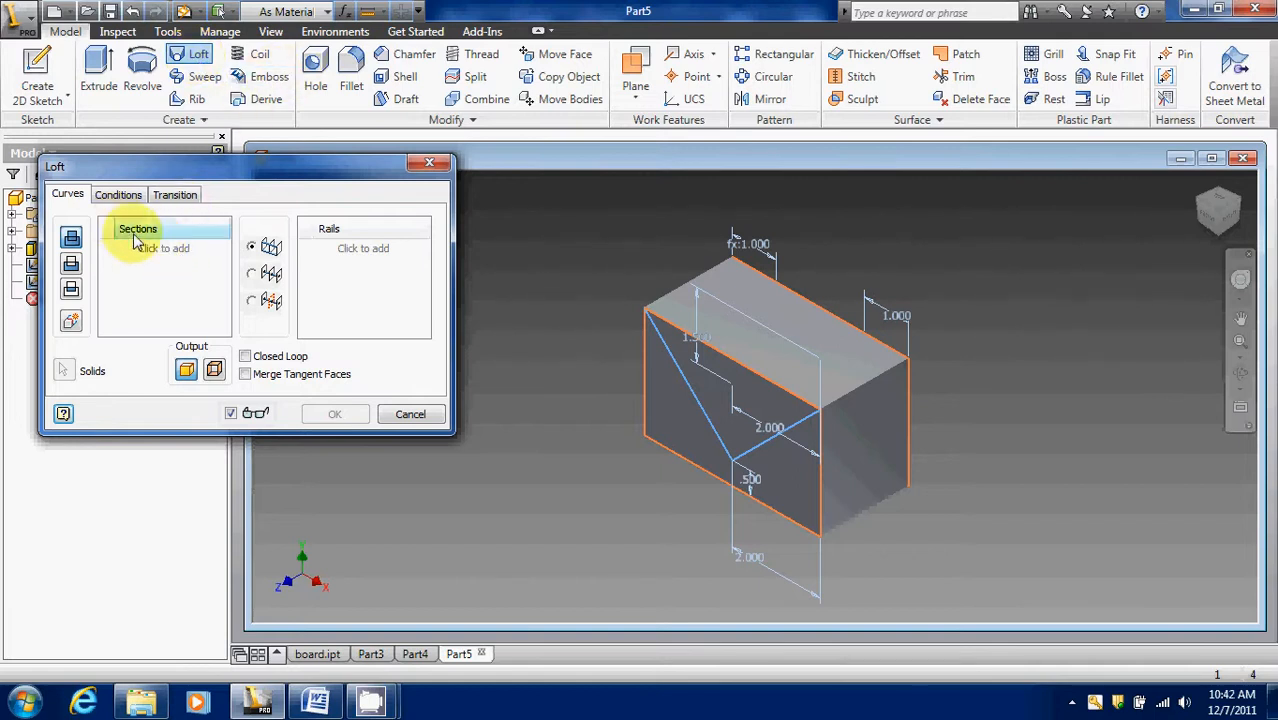
pyautogui.click(160, 250)
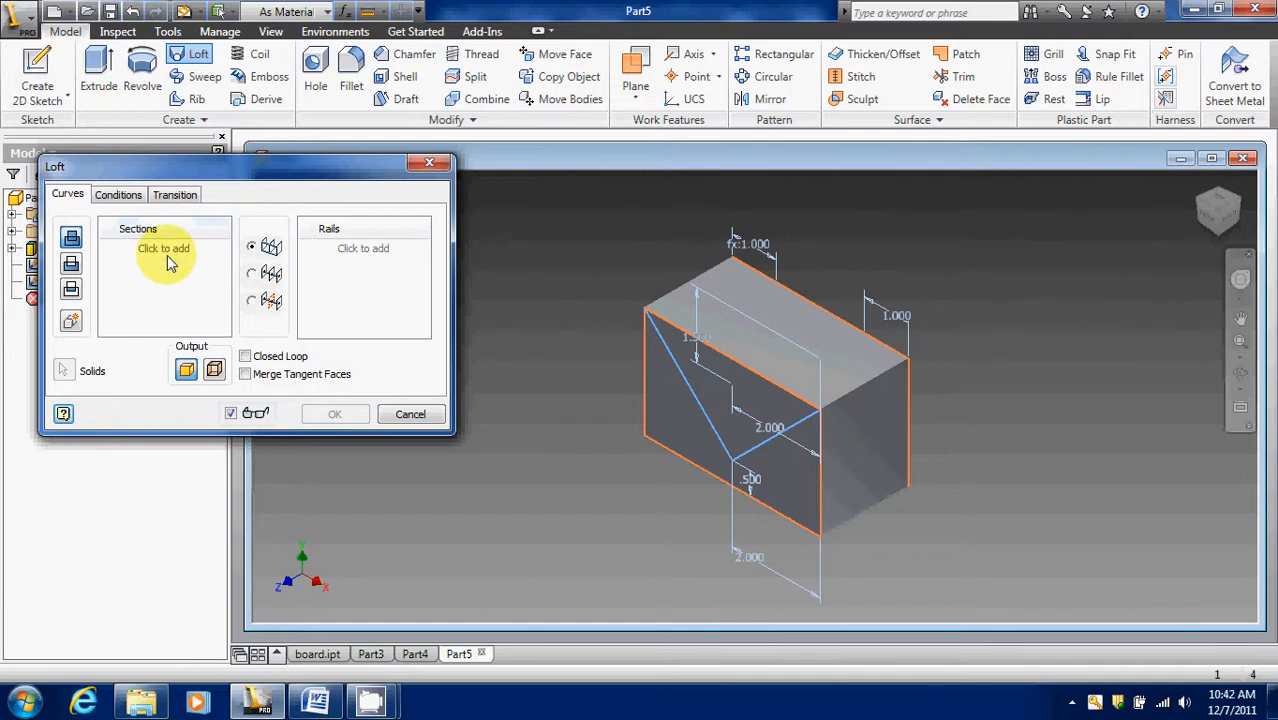
pyautogui.click(686, 375)
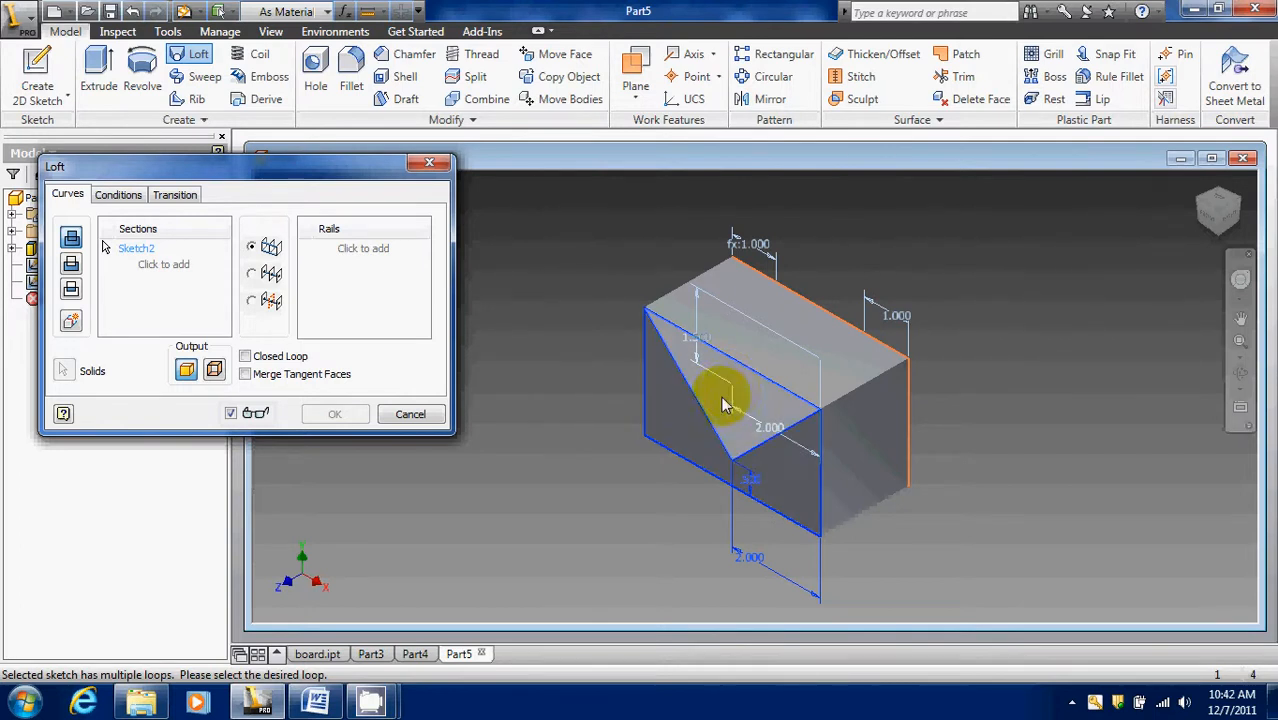
pyautogui.click(770, 400)
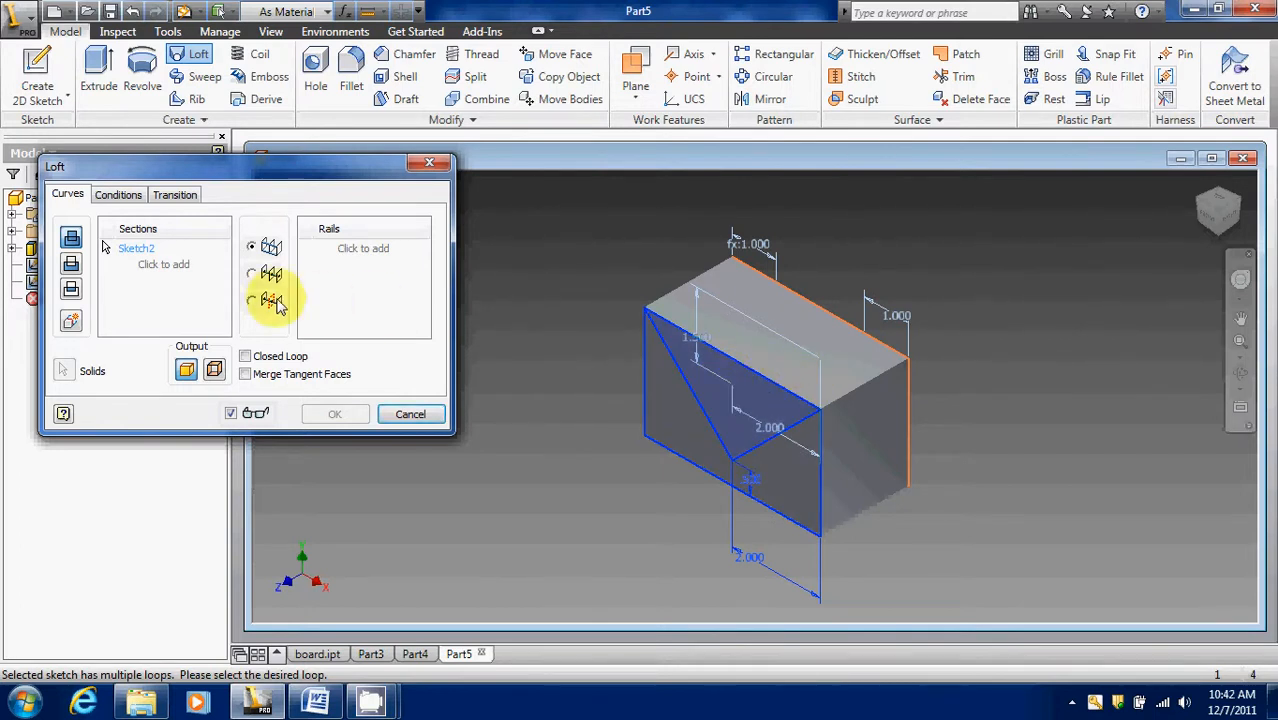
# - Add the V-shaped triangle on the back face as the second section and complete the loft as a cut
pyautogui.click(183, 275)
pyautogui.moveTo(1220, 208)
pyautogui.mouseDown()
pyautogui.moveTo(1174, 238)
pyautogui.moveTo(933, 243)
pyautogui.moveTo(1212, 214)
pyautogui.mouseUp()
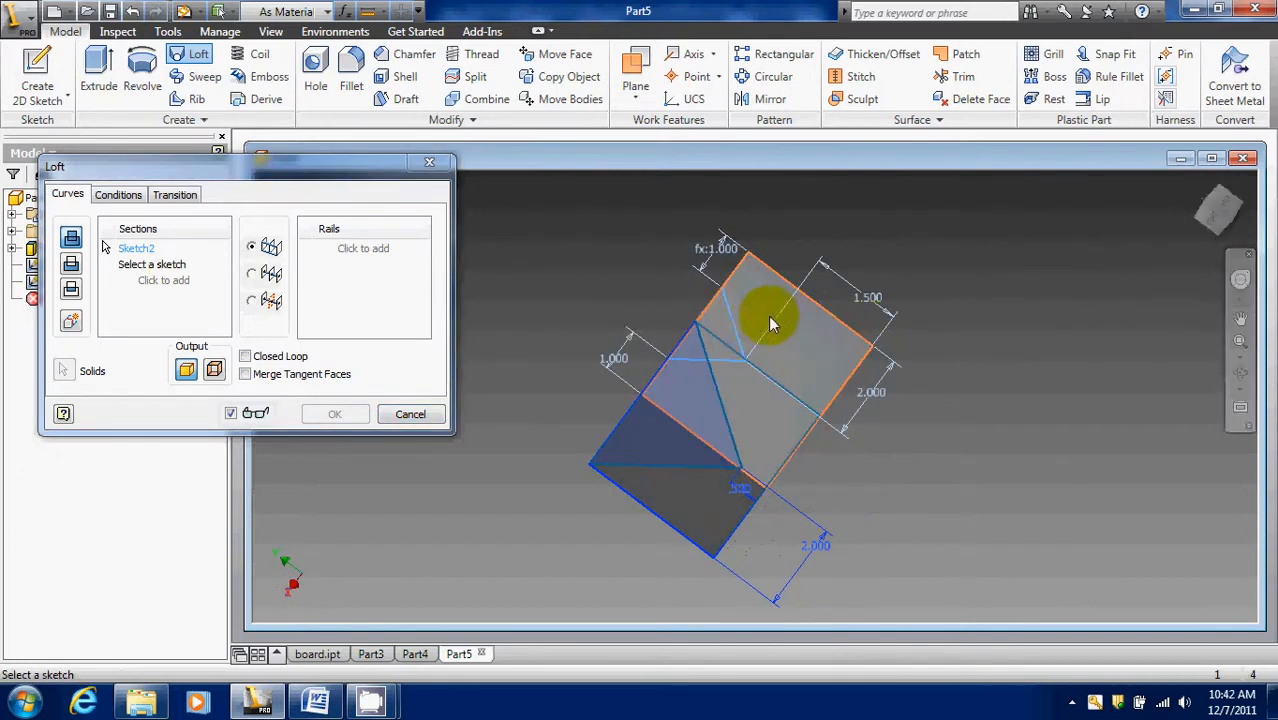
pyautogui.click(736, 320)
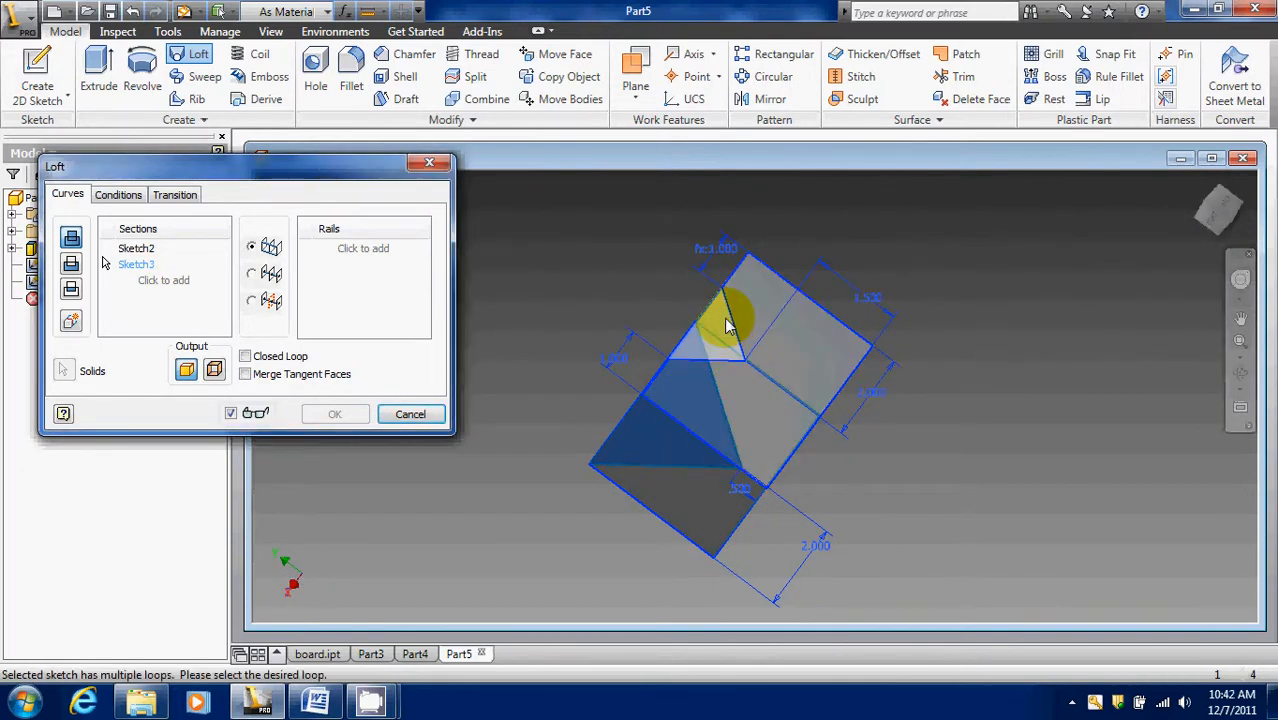
pyautogui.click(722, 325)
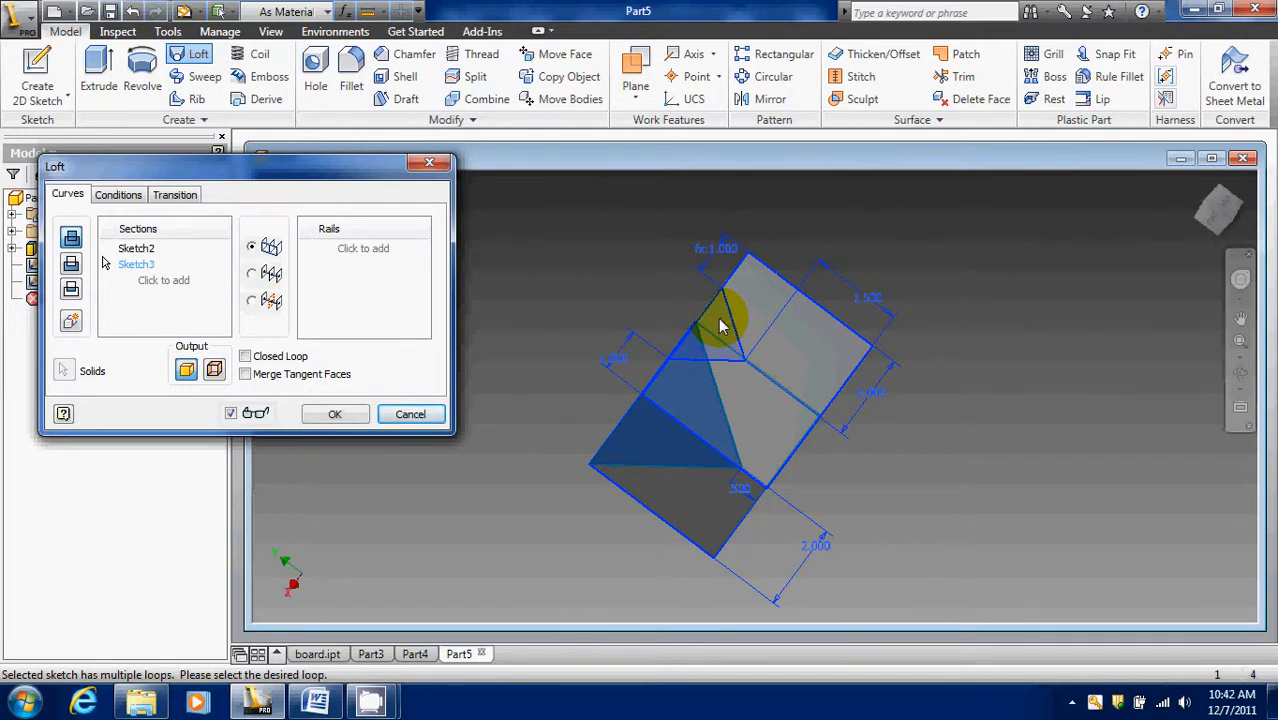
pyautogui.click(1201, 187)
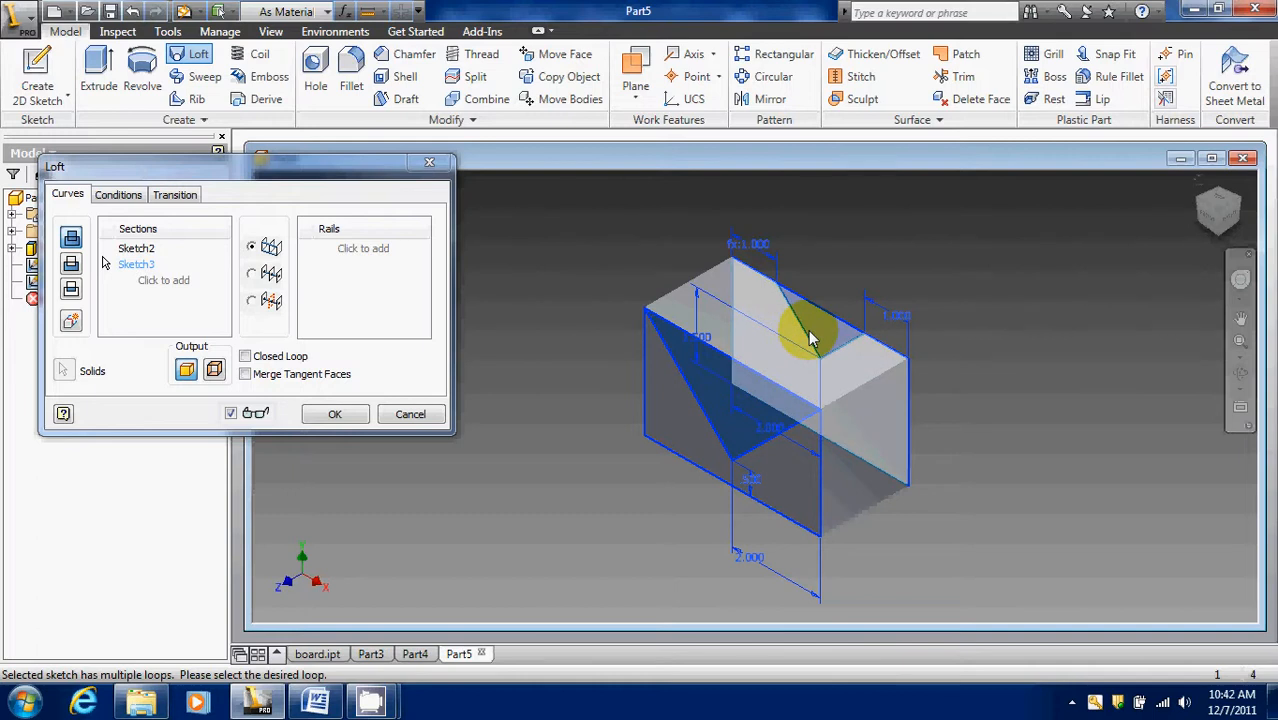
pyautogui.click(810, 340)
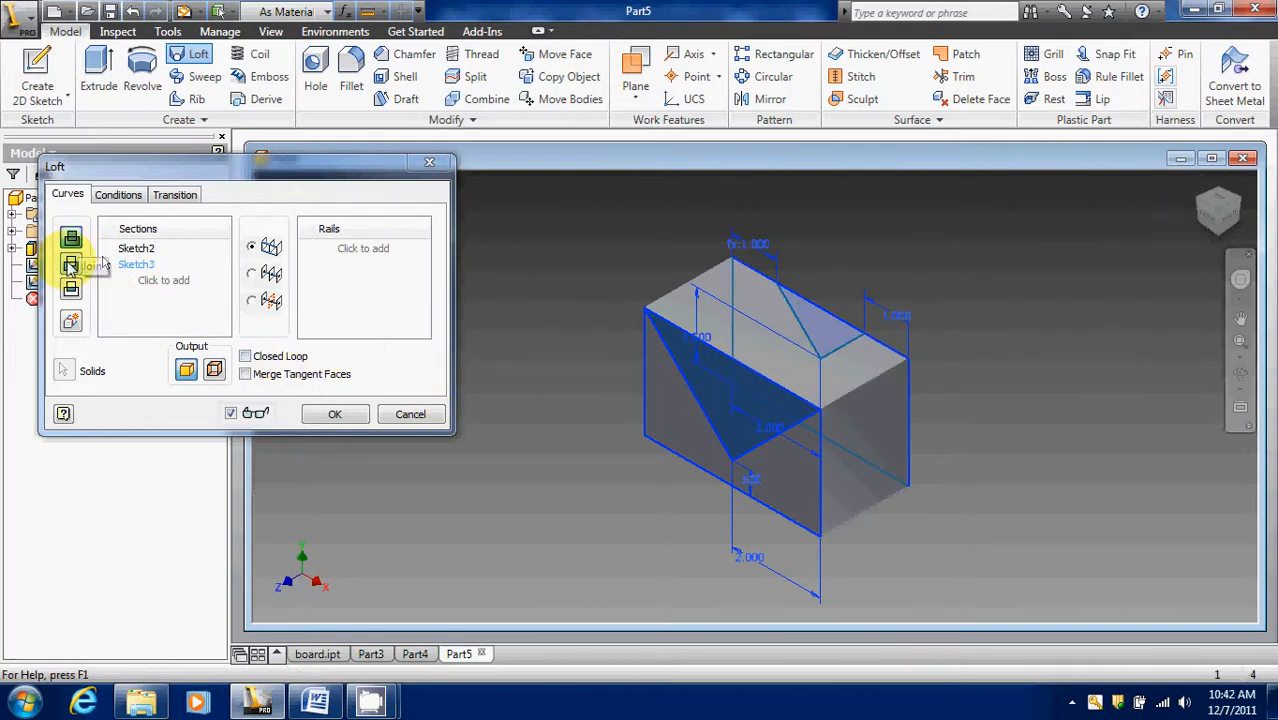
pyautogui.click(71, 264)
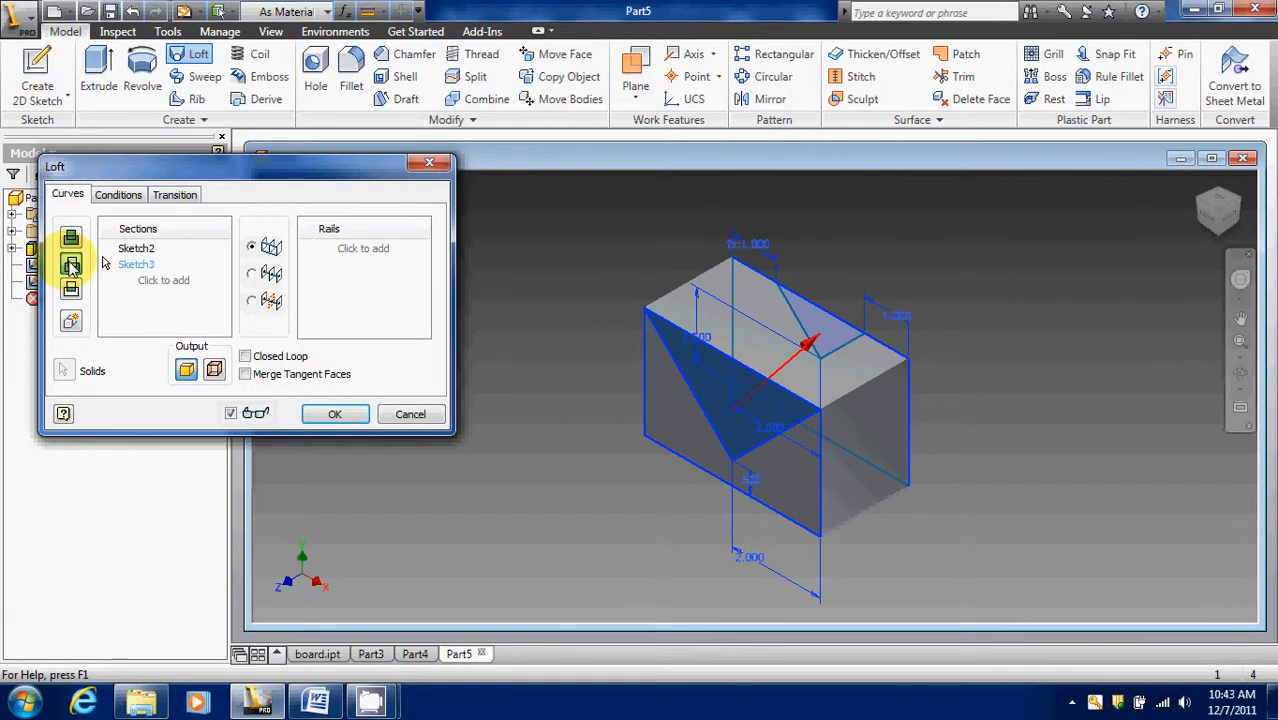
pyautogui.click(337, 416)
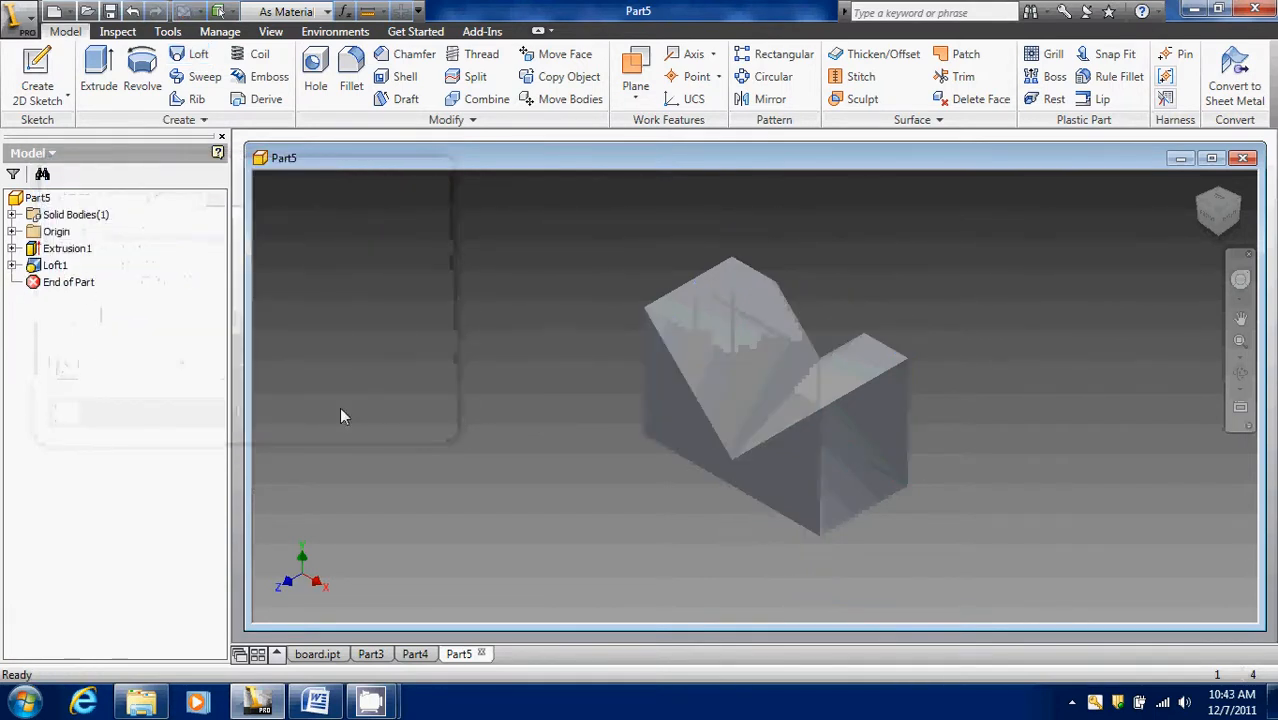
pyautogui.moveTo(1219, 212)
pyautogui.mouseDown()
pyautogui.moveTo(1243, 612)
pyautogui.moveTo(1217, 222)
pyautogui.moveTo(1097, 232)
pyautogui.moveTo(1220, 225)
pyautogui.moveTo(274, 214)
pyautogui.moveTo(1244, 261)
pyautogui.moveTo(1148, 225)
pyautogui.mouseUp()
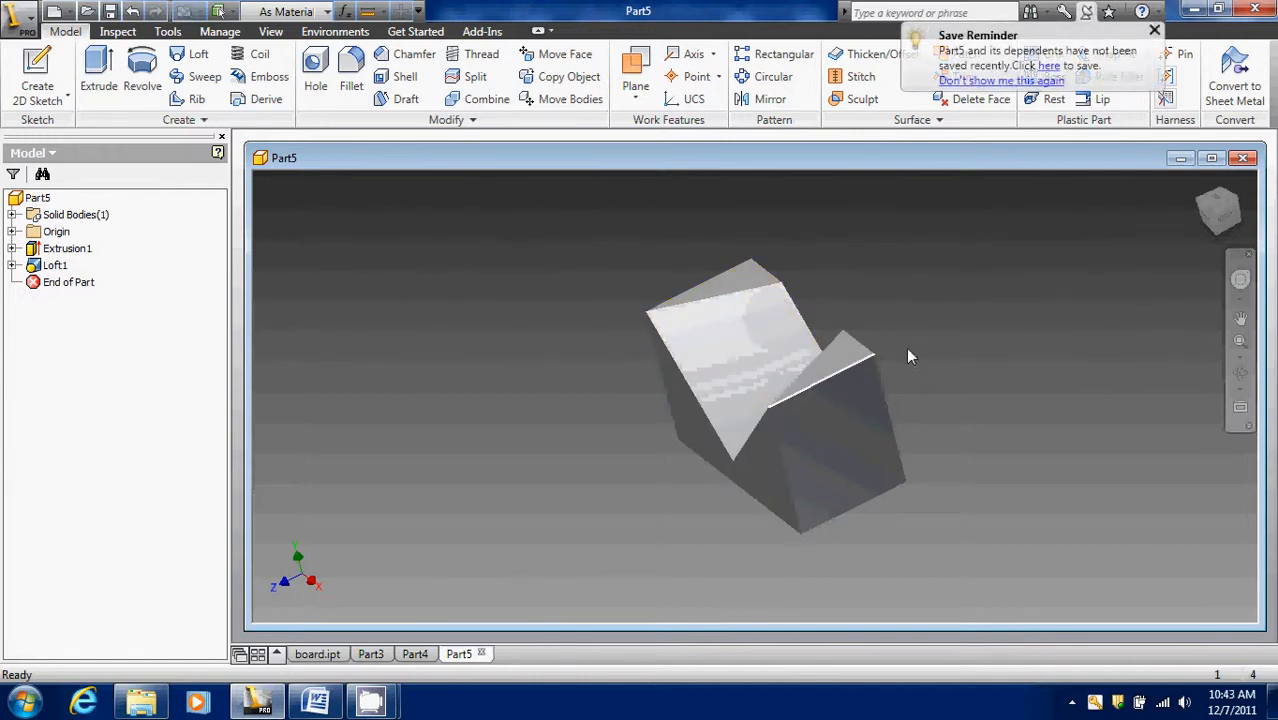
pyautogui.click(1214, 212)
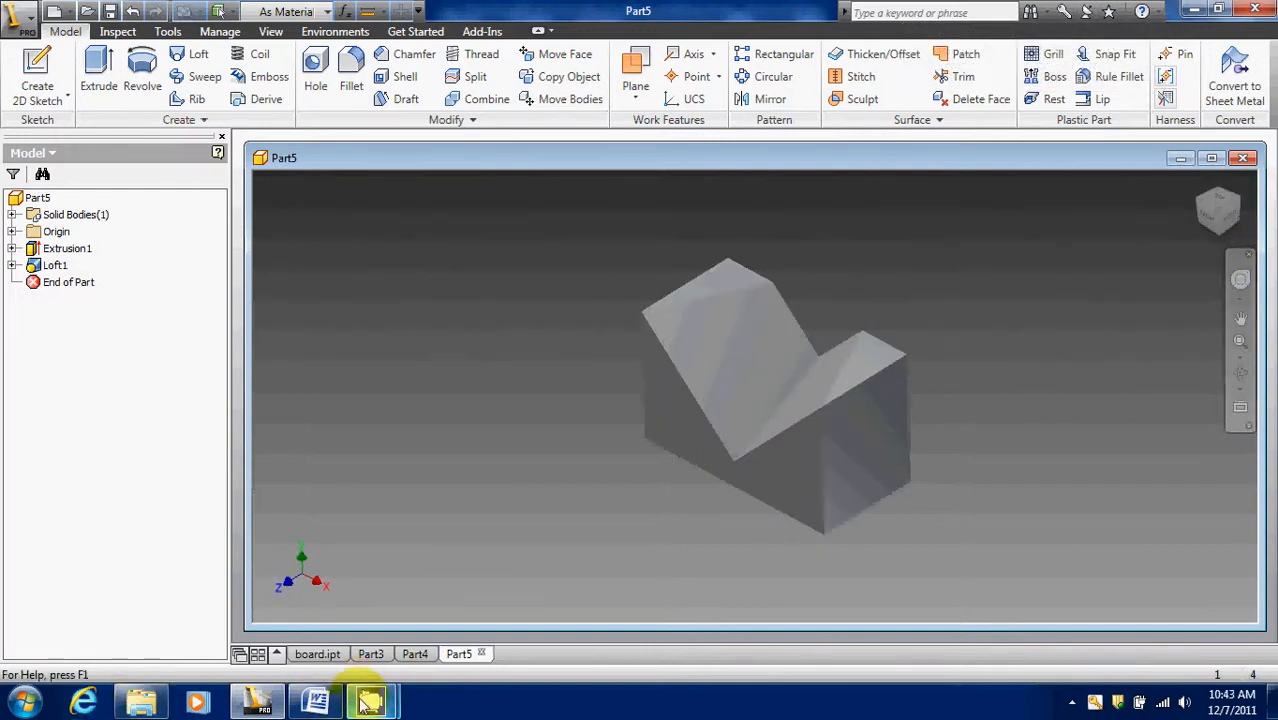
pyautogui.moveTo(370, 702)
pyautogui.click(272, 605)
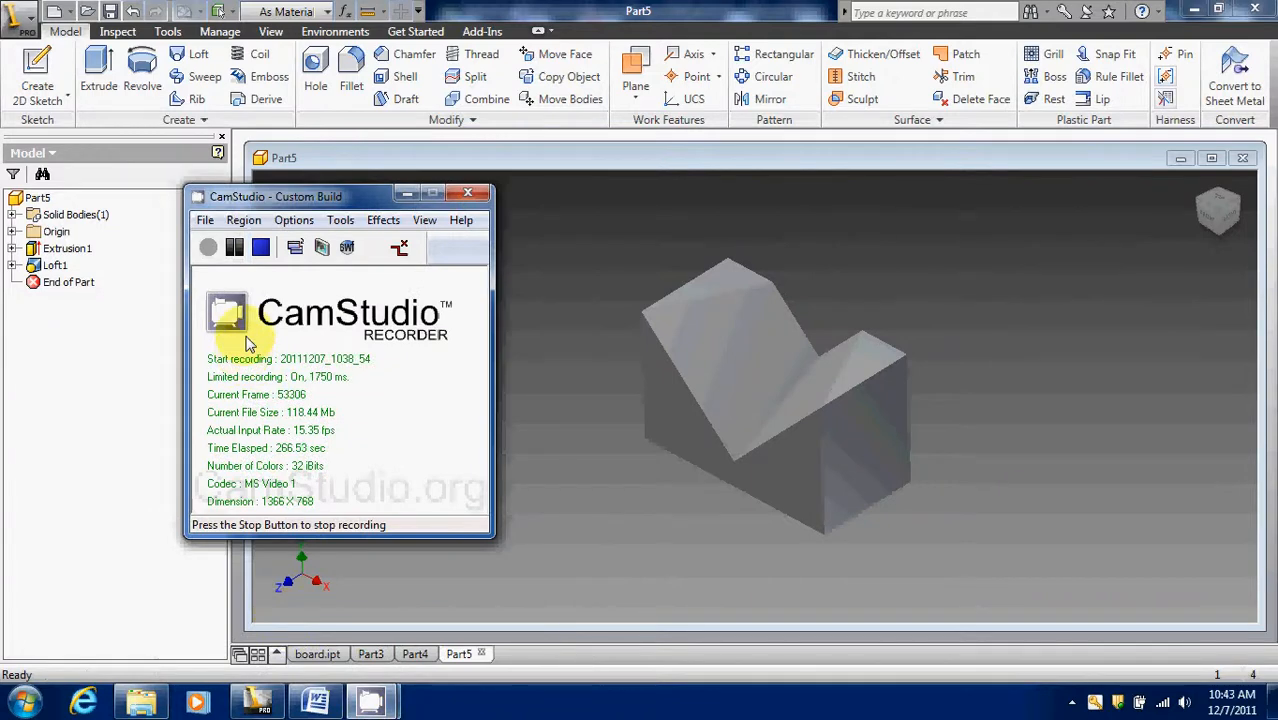